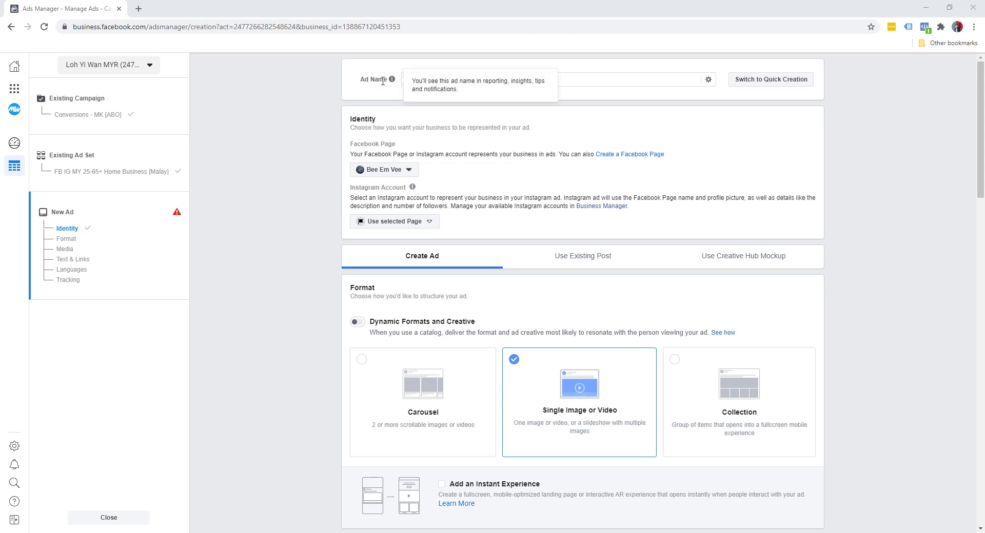
- Rename the ad to 'Video 1'
{"action": "left_click_drag", "start_coordinate": [572, 81], "coordinate": [308, 70]}
{"action": "type", "text": "Video 1"}
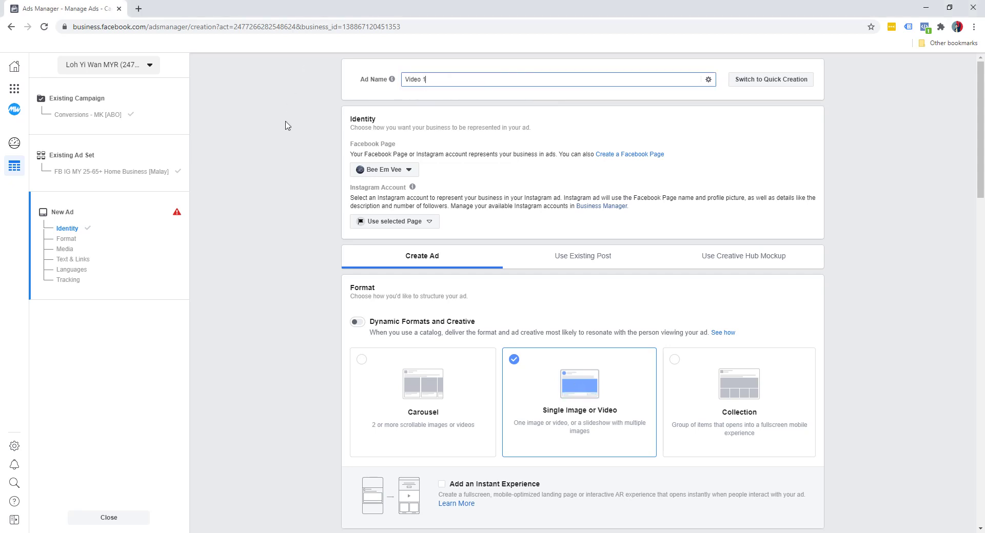
{"action": "left_click", "coordinate": [287, 126]}
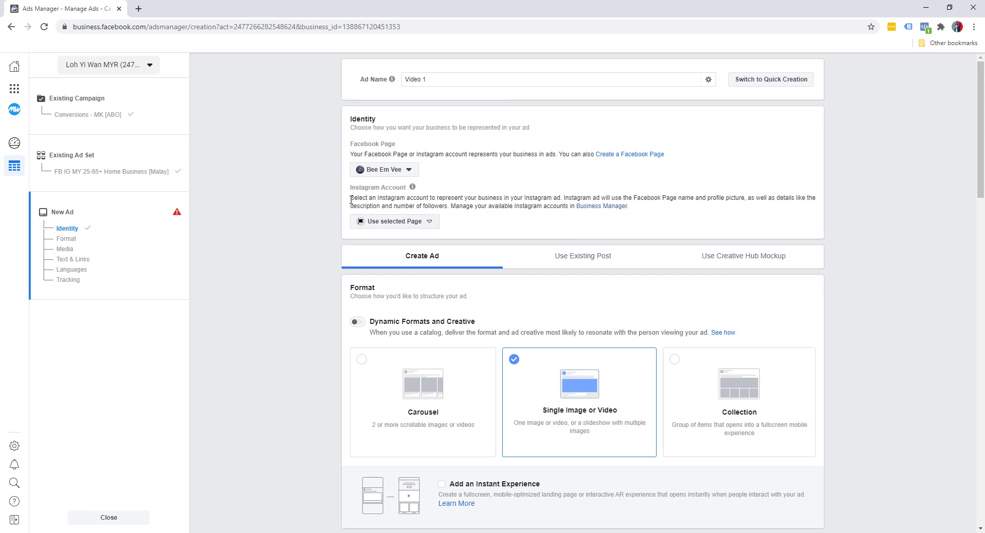
- Scroll down to Media and look at the Add Media options without choosing one
{"action": "scroll", "coordinate": [318, 226], "scroll_direction": "down", "scroll_amount": 3}
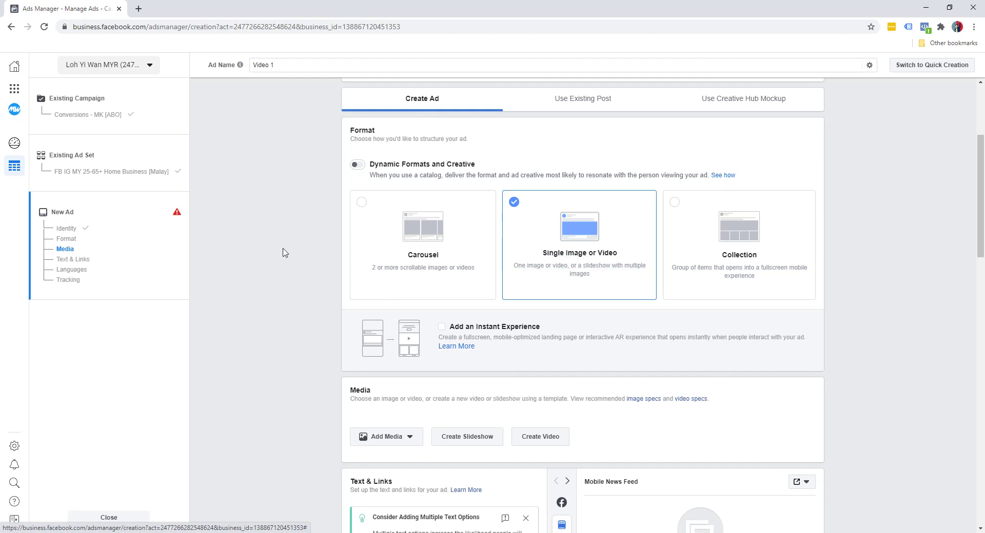
{"action": "scroll", "coordinate": [268, 280], "scroll_direction": "down", "scroll_amount": 2}
{"action": "scroll", "coordinate": [287, 280], "scroll_direction": "down", "scroll_amount": 4}
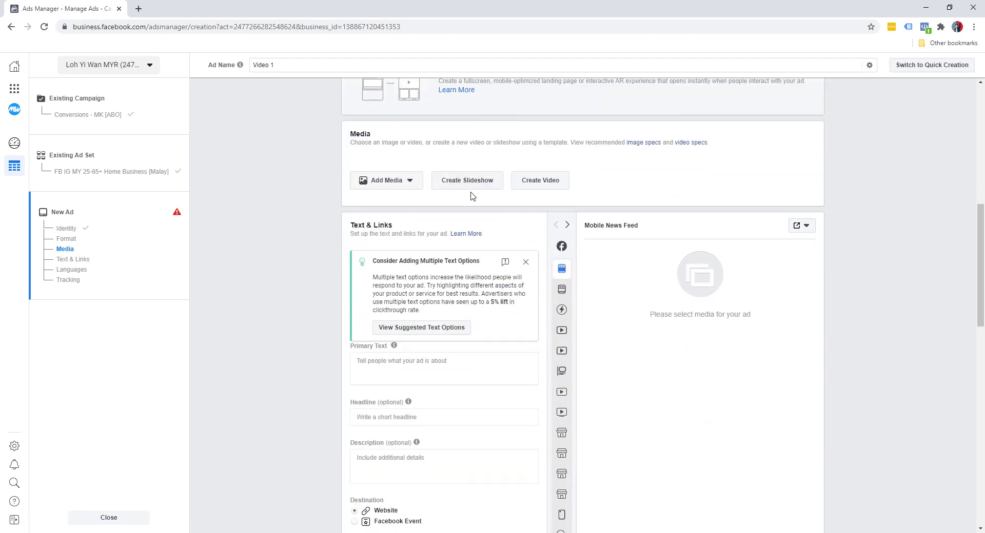
{"action": "left_click", "coordinate": [403, 182]}
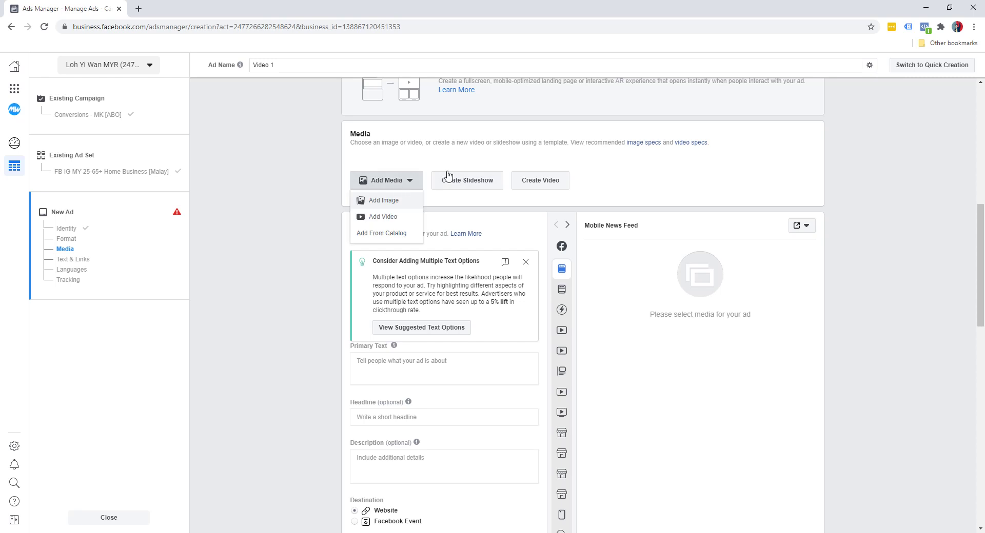
{"action": "left_click", "coordinate": [477, 159]}
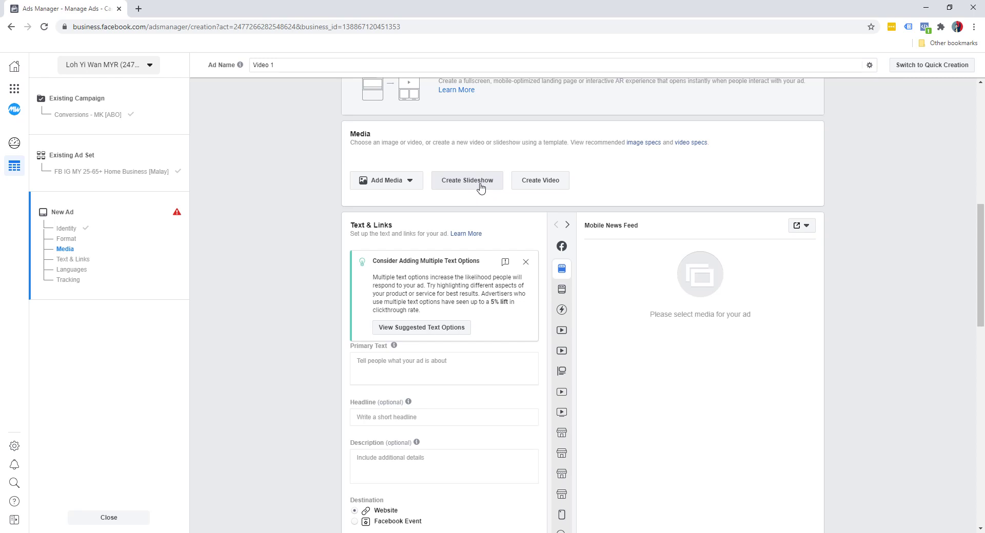
- Browse the slideshow templates and then the video templates, closing each without choosing
{"action": "left_click", "coordinate": [473, 184]}
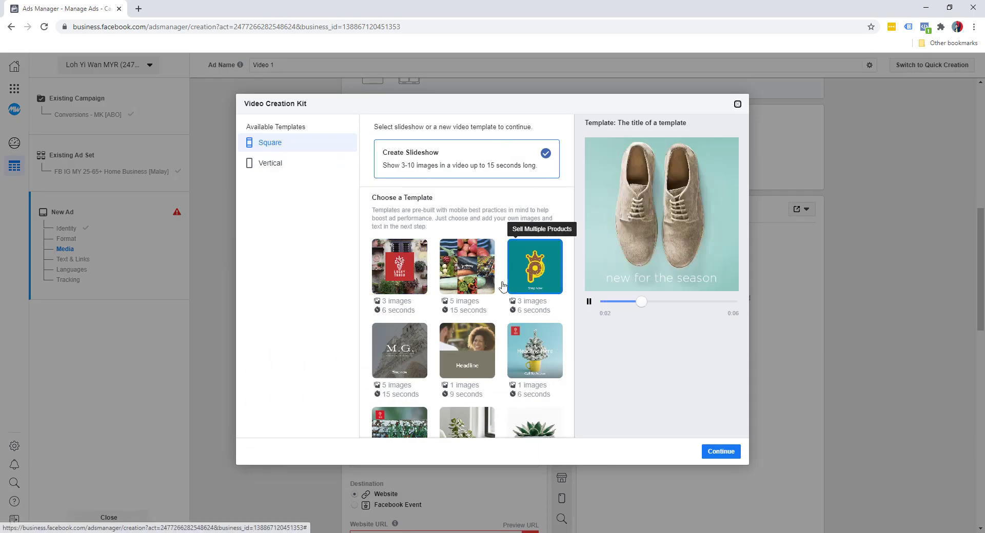
{"action": "scroll", "coordinate": [483, 289], "scroll_direction": "down", "scroll_amount": 3}
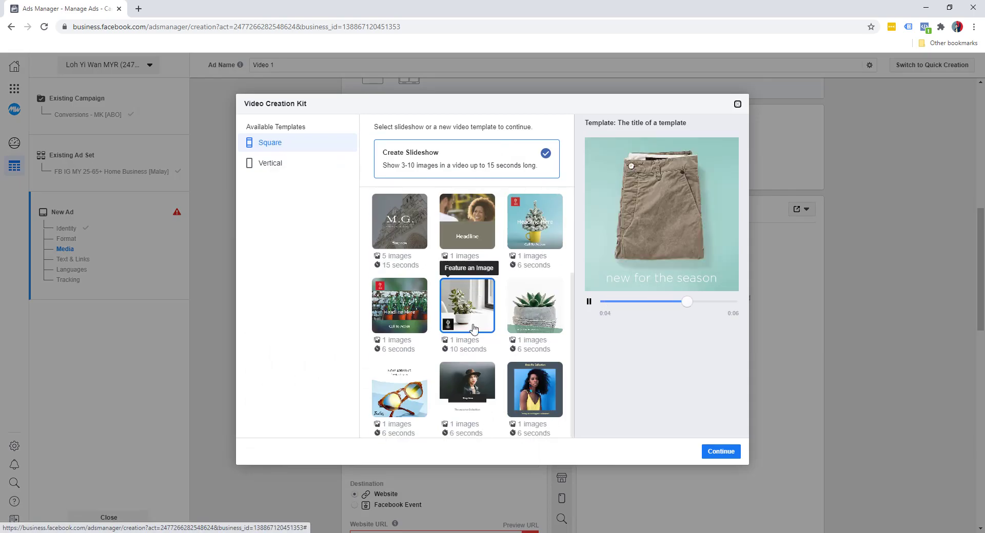
{"action": "left_click", "coordinate": [737, 104]}
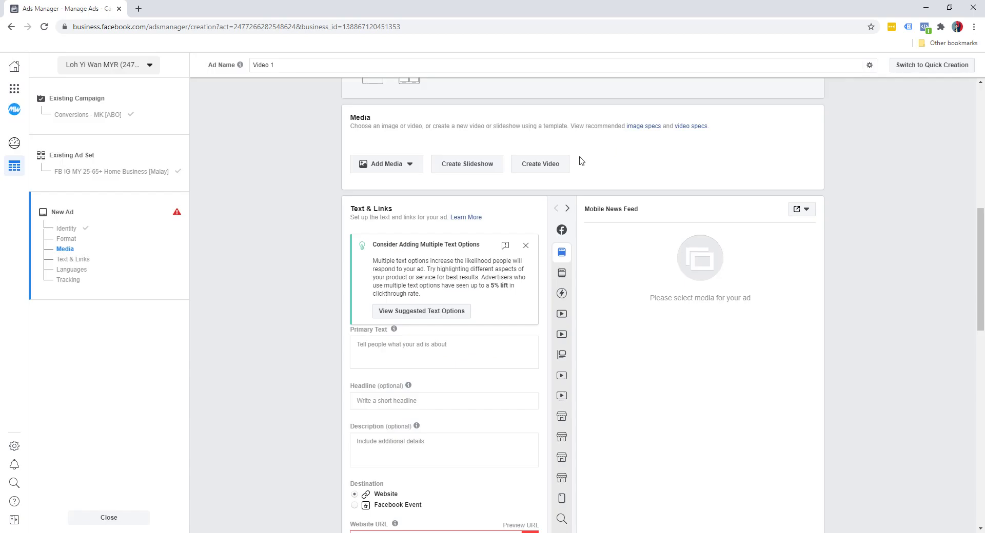
{"action": "left_click", "coordinate": [547, 169]}
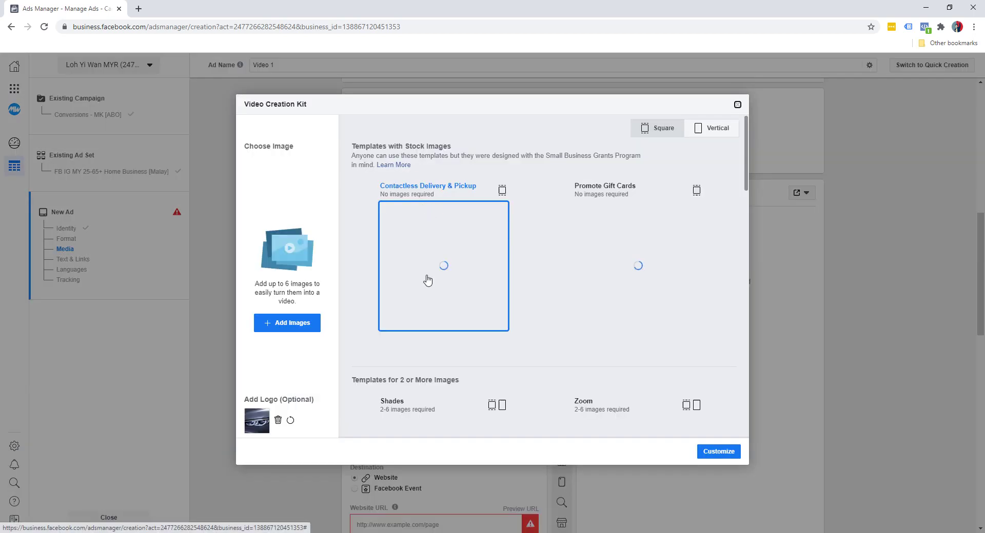
{"action": "scroll", "coordinate": [590, 277], "scroll_direction": "down", "scroll_amount": 4}
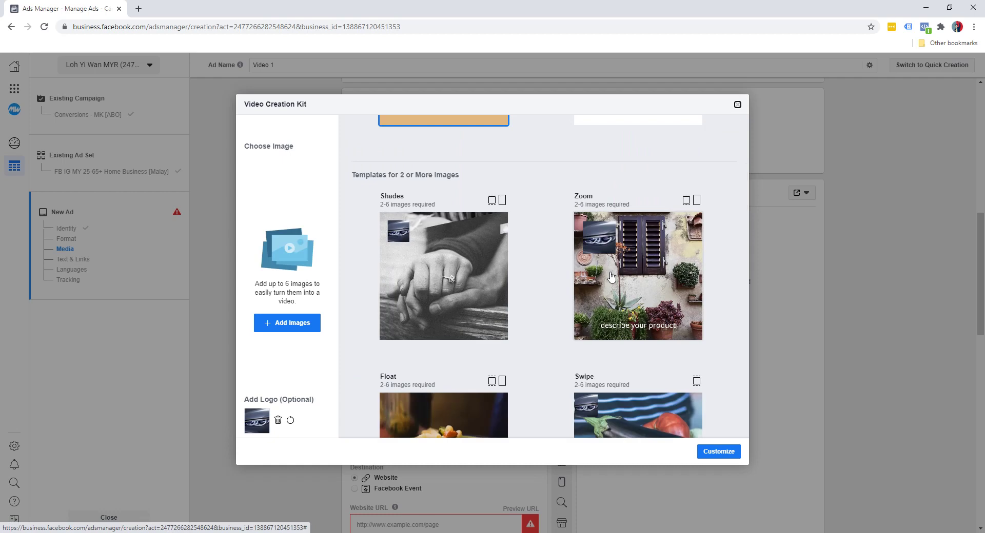
{"action": "scroll", "coordinate": [611, 277], "scroll_direction": "down", "scroll_amount": 2}
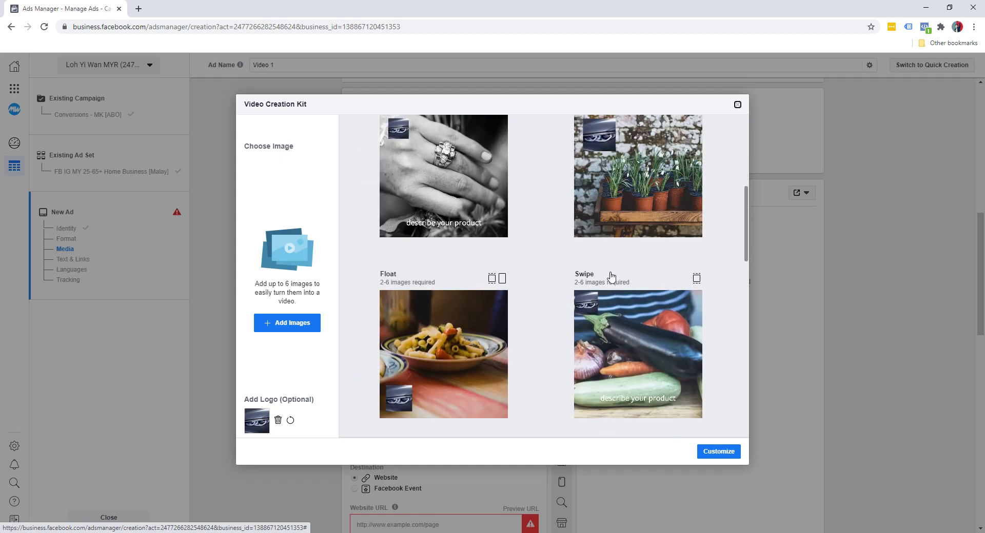
{"action": "left_click", "coordinate": [737, 106]}
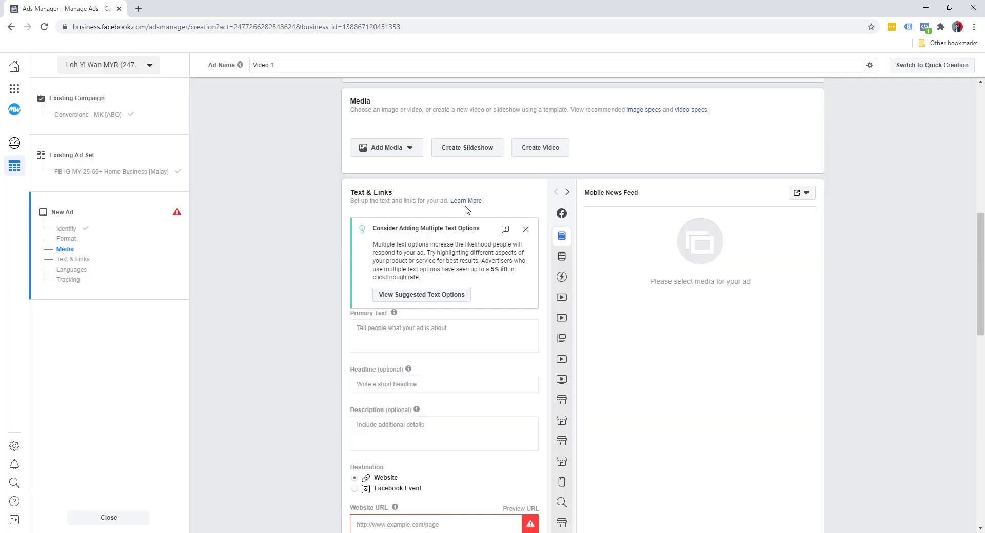
- Preview several slideshow templates and pick the Promote a Product template
{"action": "left_click", "coordinate": [471, 155]}
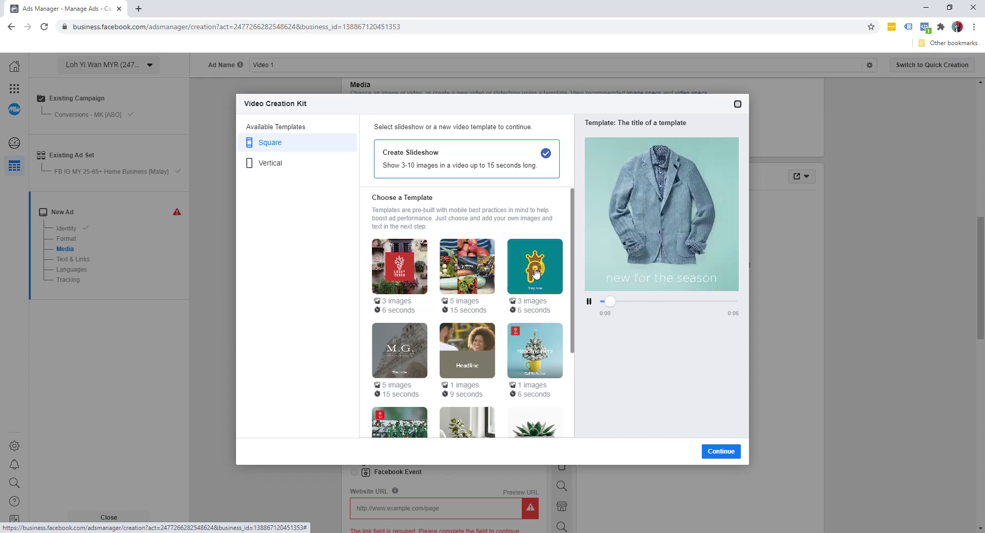
{"action": "scroll", "coordinate": [485, 263], "scroll_direction": "down", "scroll_amount": 2}
{"action": "scroll", "coordinate": [452, 265], "scroll_direction": "up", "scroll_amount": 2}
{"action": "left_click", "coordinate": [384, 274]}
{"action": "left_click", "coordinate": [467, 272]}
{"action": "left_click", "coordinate": [522, 275]}
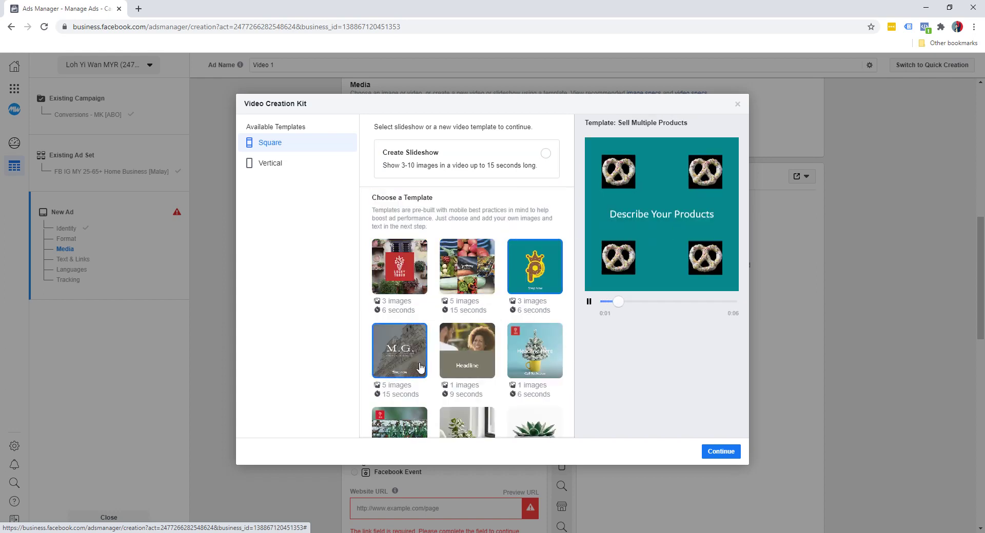
{"action": "left_click", "coordinate": [401, 353]}
{"action": "left_click", "coordinate": [520, 365]}
{"action": "scroll", "coordinate": [460, 193], "scroll_direction": "down", "scroll_amount": 3}
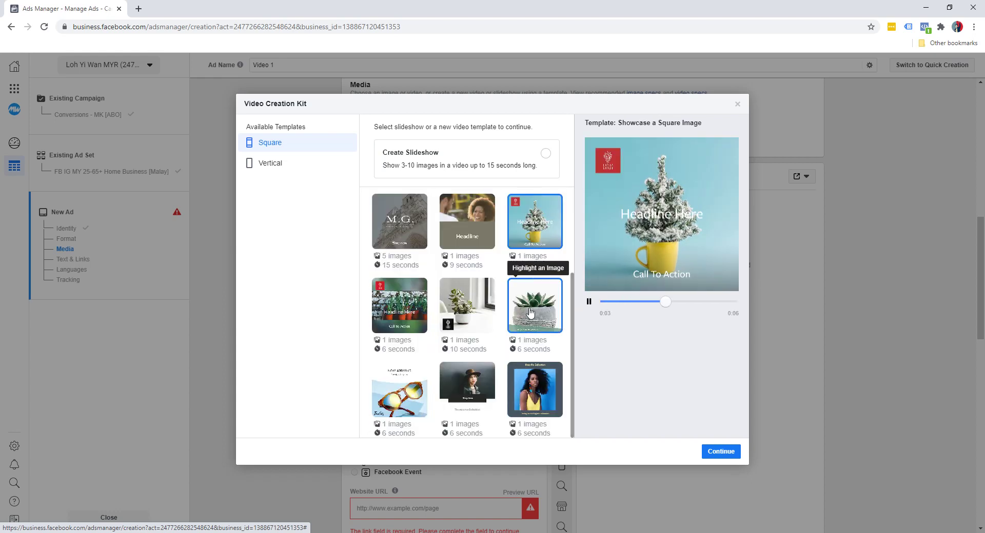
{"action": "scroll", "coordinate": [472, 345], "scroll_direction": "up", "scroll_amount": 3}
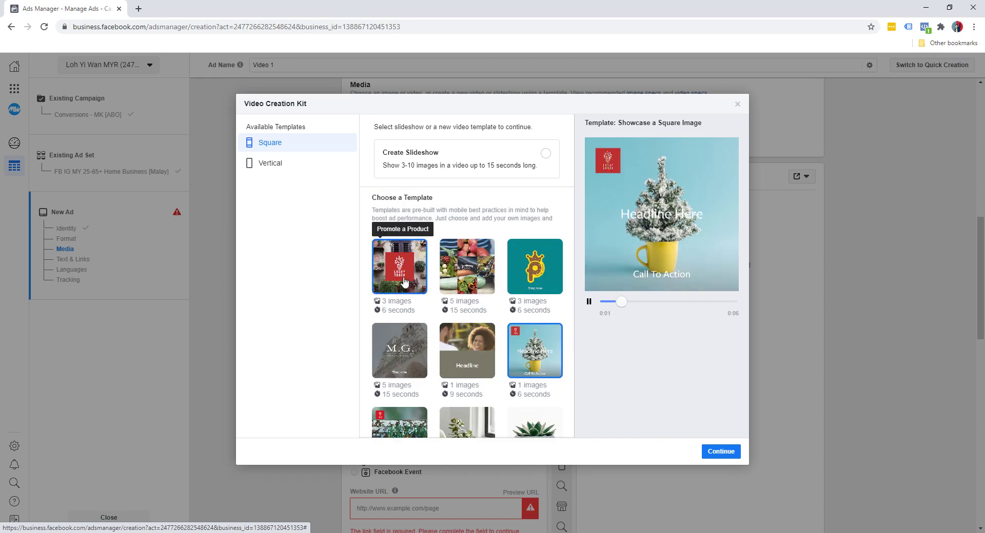
{"action": "left_click", "coordinate": [398, 272]}
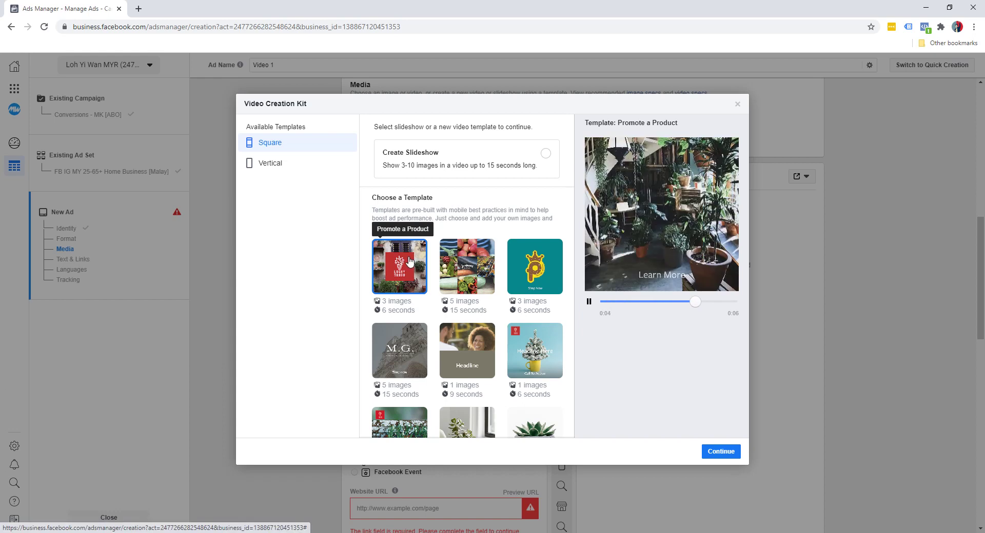
- Upload the social media icons cubes image as Scene 1's background, play the preview, then select Scene 2
{"action": "left_click", "coordinate": [720, 454]}
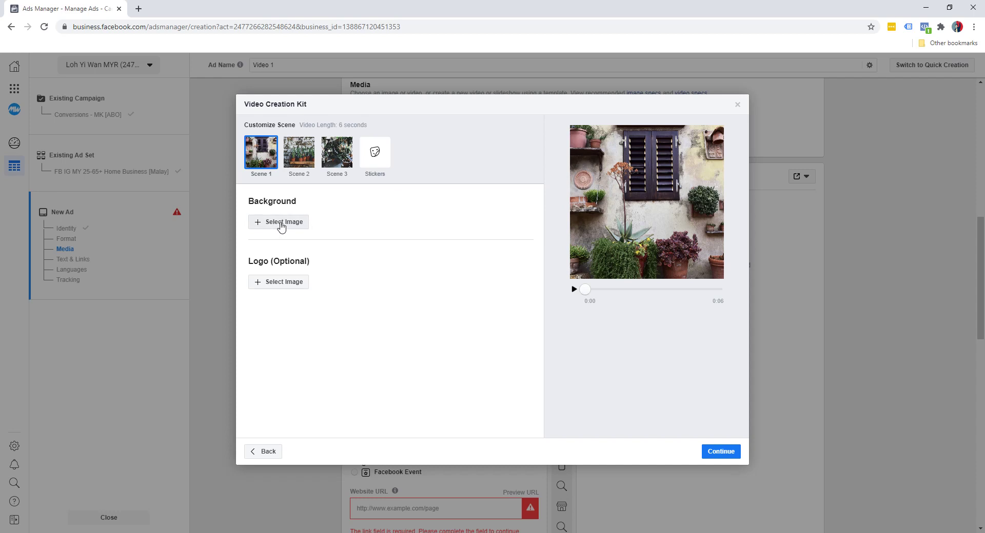
{"action": "left_click", "coordinate": [281, 223]}
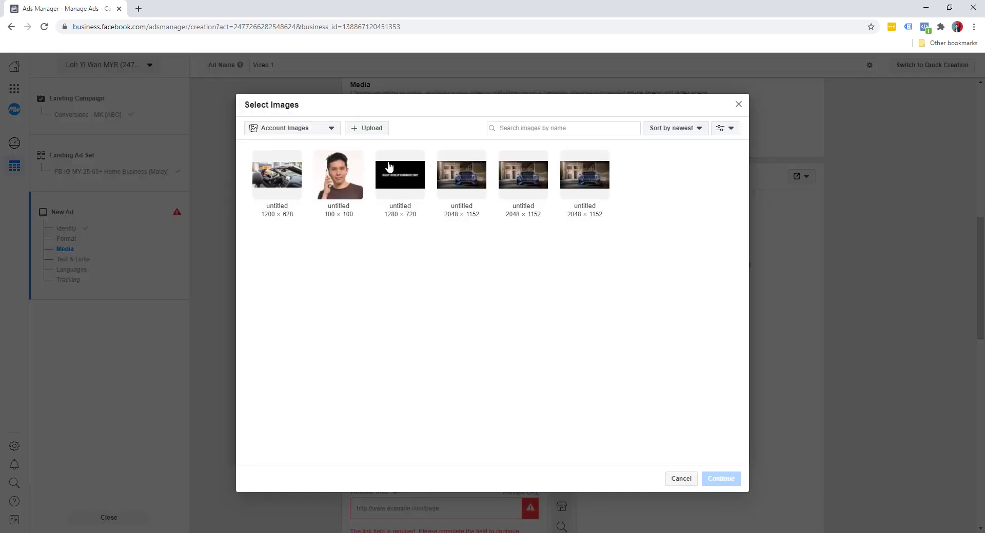
{"action": "left_click", "coordinate": [367, 130]}
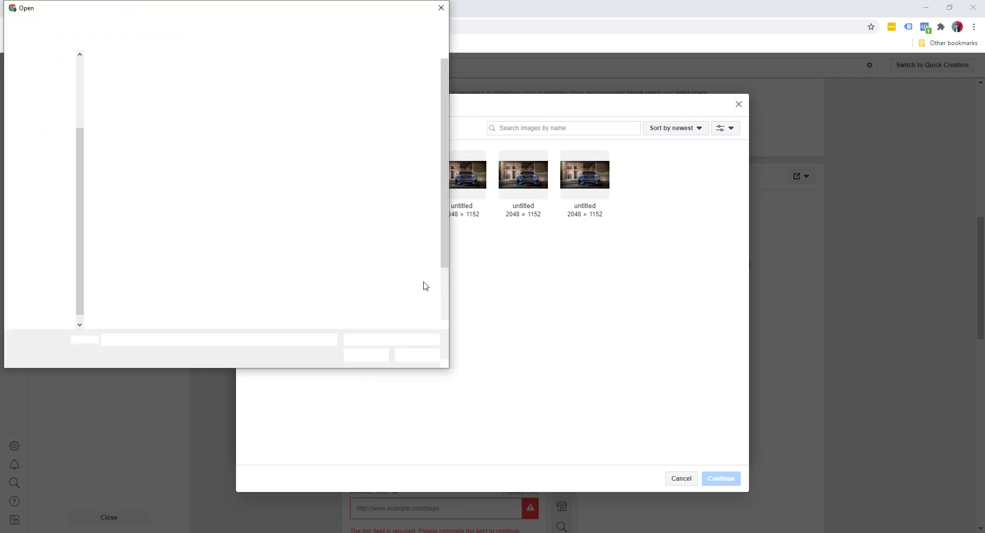
{"action": "double_click", "coordinate": [392, 203]}
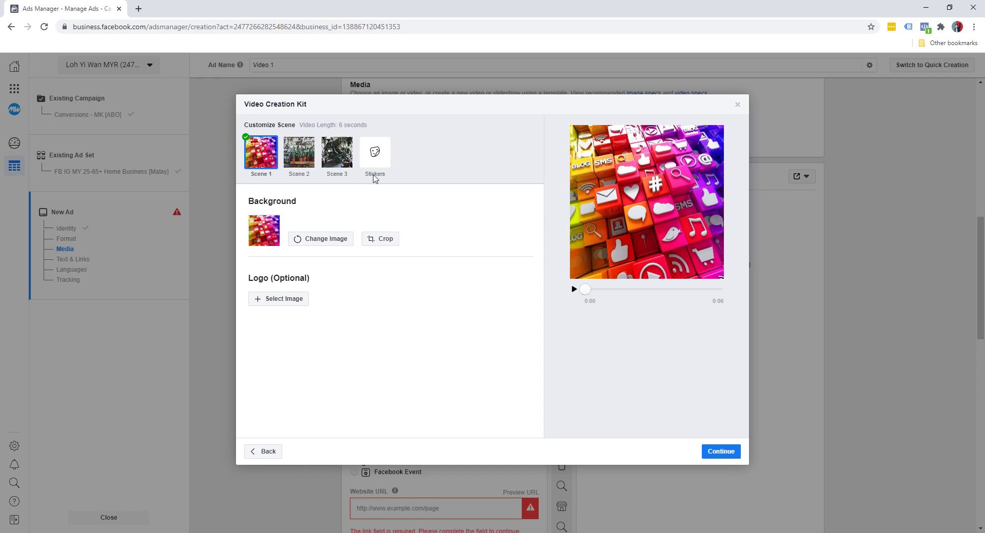
{"action": "left_click", "coordinate": [574, 291]}
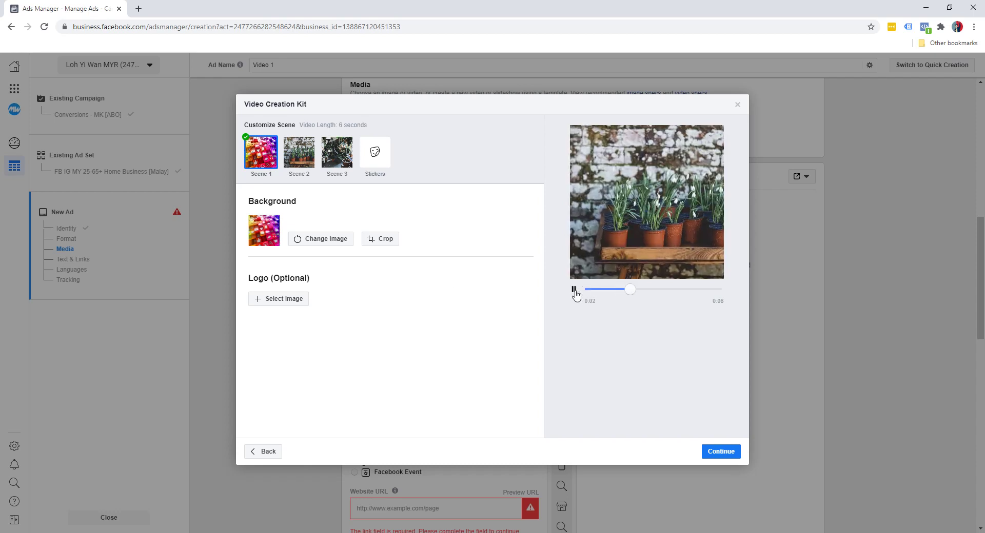
{"action": "left_click", "coordinate": [298, 161]}
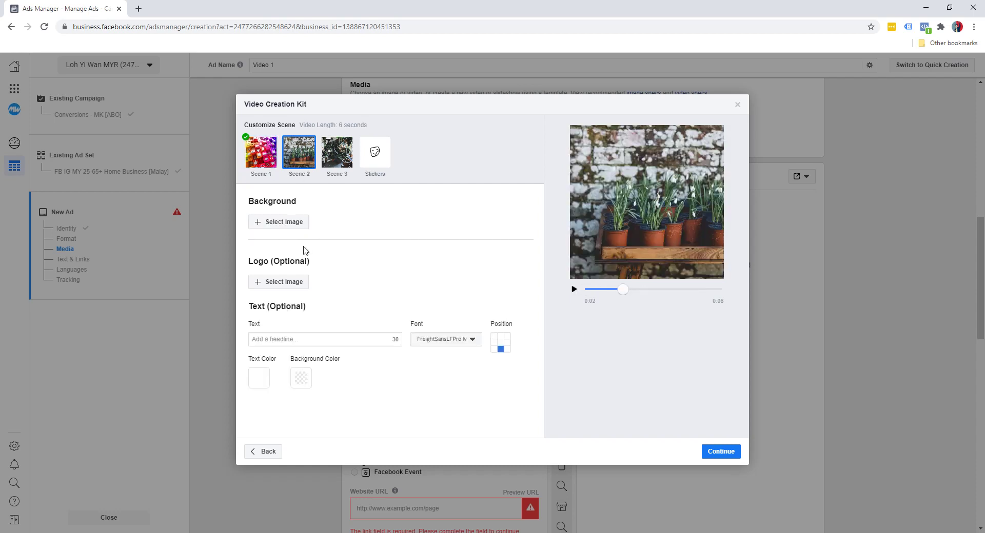
- Set Scene 2's background to the blue car photo and caption it 'Master Social Media Marketing'
{"action": "left_click", "coordinate": [295, 227]}
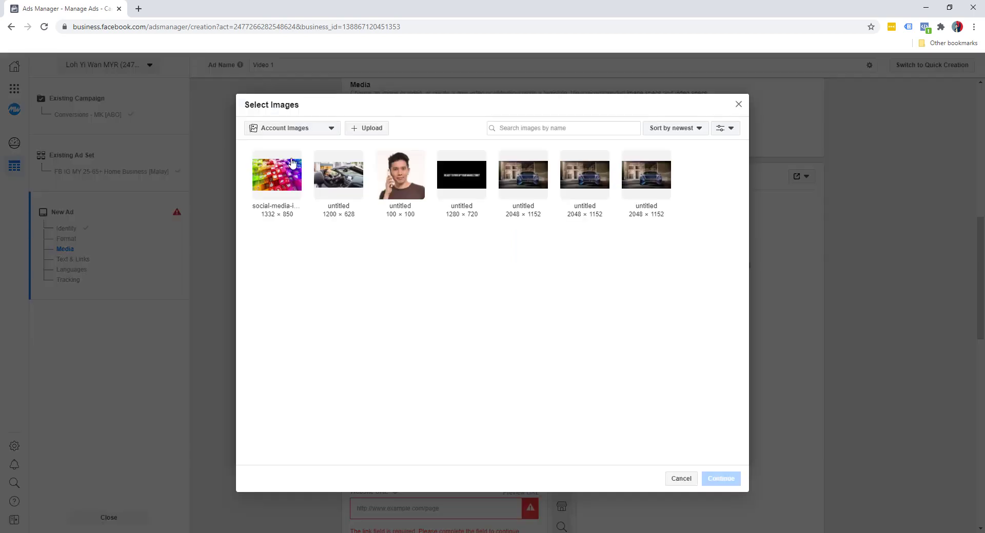
{"action": "left_click", "coordinate": [524, 185]}
{"action": "left_click", "coordinate": [717, 477]}
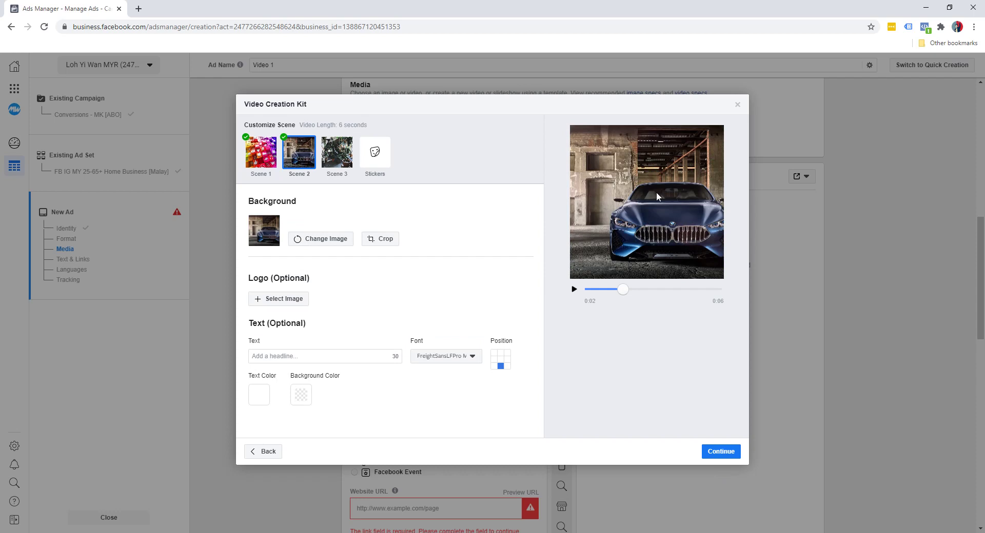
{"action": "left_click", "coordinate": [299, 356]}
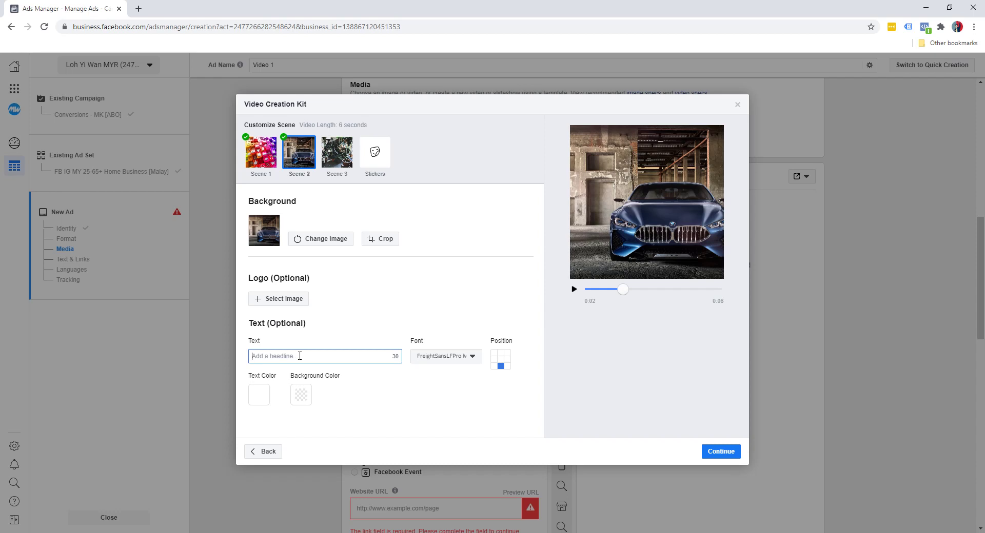
{"action": "type", "text": "Master Social Me"}
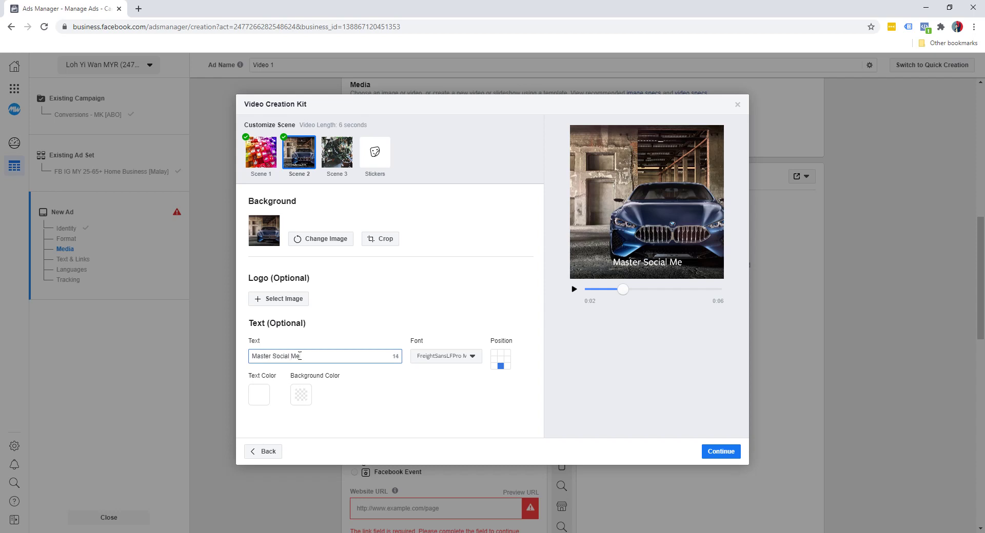
{"action": "type", "text": "dia Marketing"}
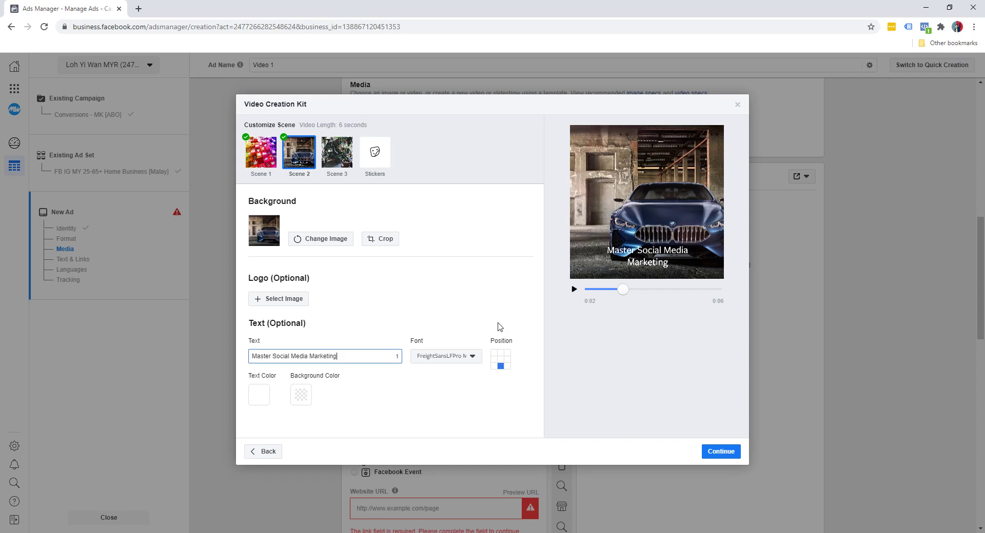
- Give the Scene 2 caption a 50%-opacity black background and near-white text colour
{"action": "left_click", "coordinate": [296, 401]}
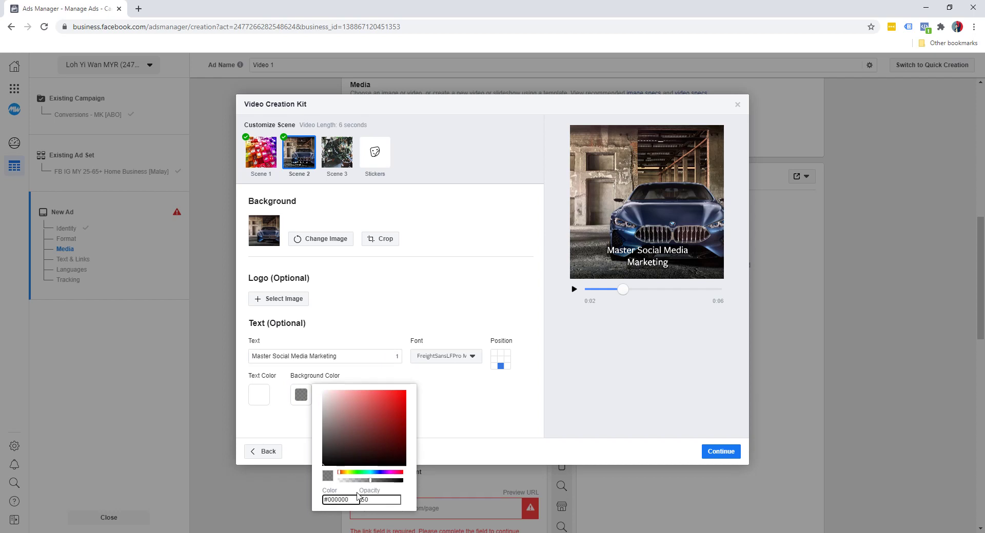
{"action": "left_click", "coordinate": [478, 419]}
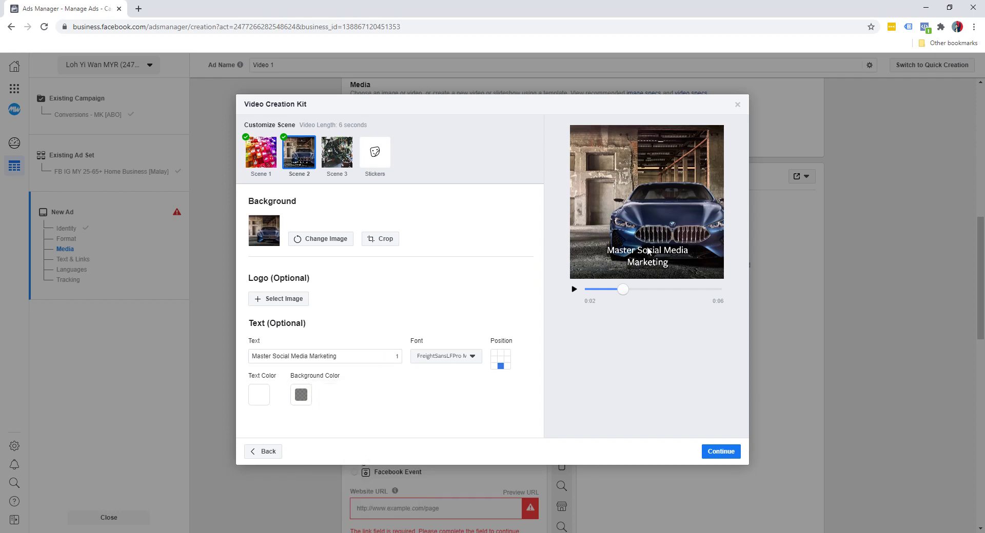
{"action": "left_click", "coordinate": [259, 395]}
{"action": "left_click", "coordinate": [291, 420]}
{"action": "mouse_move", "coordinate": [292, 421]}
{"action": "left_mouse_down"}
{"action": "mouse_move", "coordinate": [308, 398]}
{"action": "mouse_move", "coordinate": [326, 398]}
{"action": "left_mouse_up"}
{"action": "left_click_drag", "start_coordinate": [299, 472], "coordinate": [303, 472]}
{"action": "left_click_drag", "start_coordinate": [314, 406], "coordinate": [328, 378]}
{"action": "left_click_drag", "start_coordinate": [311, 476], "coordinate": [304, 472]}
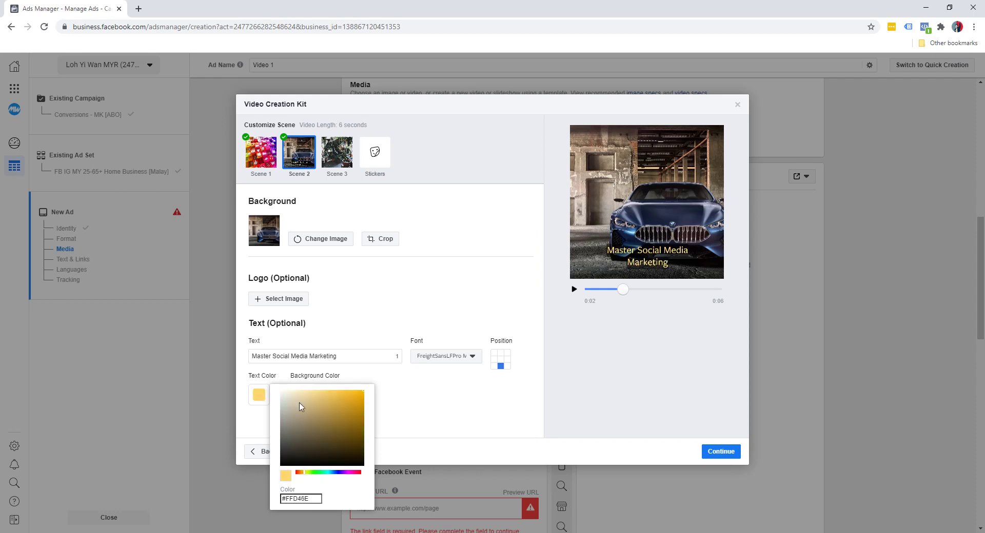
{"action": "left_click_drag", "start_coordinate": [301, 405], "coordinate": [274, 388]}
{"action": "left_click", "coordinate": [489, 400]}
- Set the Scene 2 caption font to Ubuntu Regular
{"action": "left_click", "coordinate": [468, 356]}
{"action": "scroll", "coordinate": [464, 416], "scroll_direction": "down", "scroll_amount": 5}
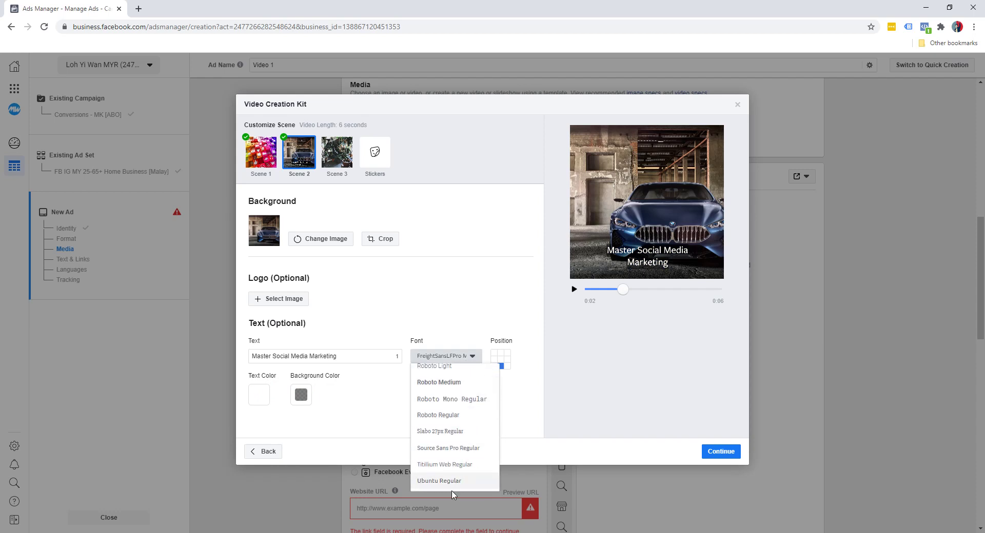
{"action": "left_click", "coordinate": [445, 482]}
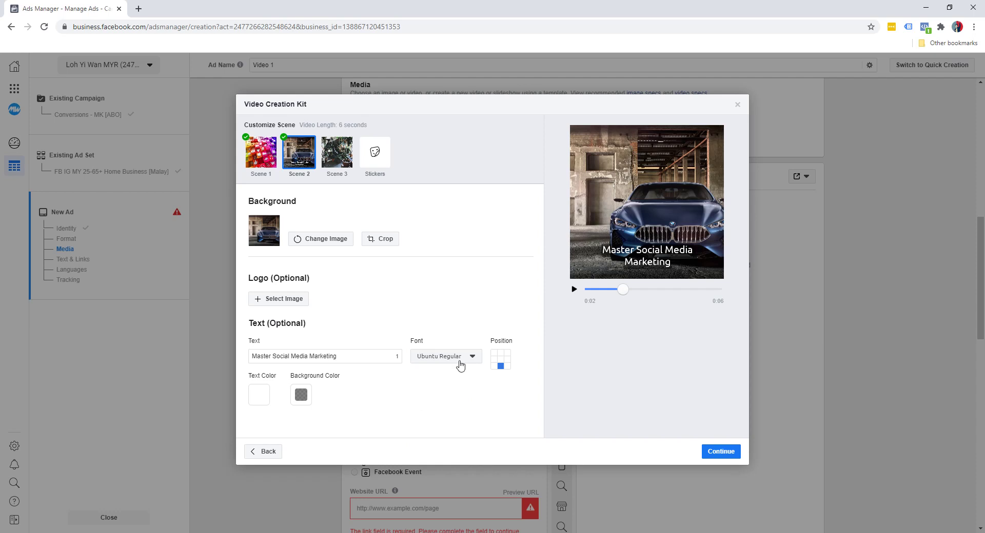
- Centre the caption in the middle of the video and rewind the preview
{"action": "left_click", "coordinate": [495, 354]}
{"action": "left_click", "coordinate": [494, 360]}
{"action": "left_click", "coordinate": [500, 361]}
{"action": "left_click", "coordinate": [507, 360]}
{"action": "left_click", "coordinate": [501, 360]}
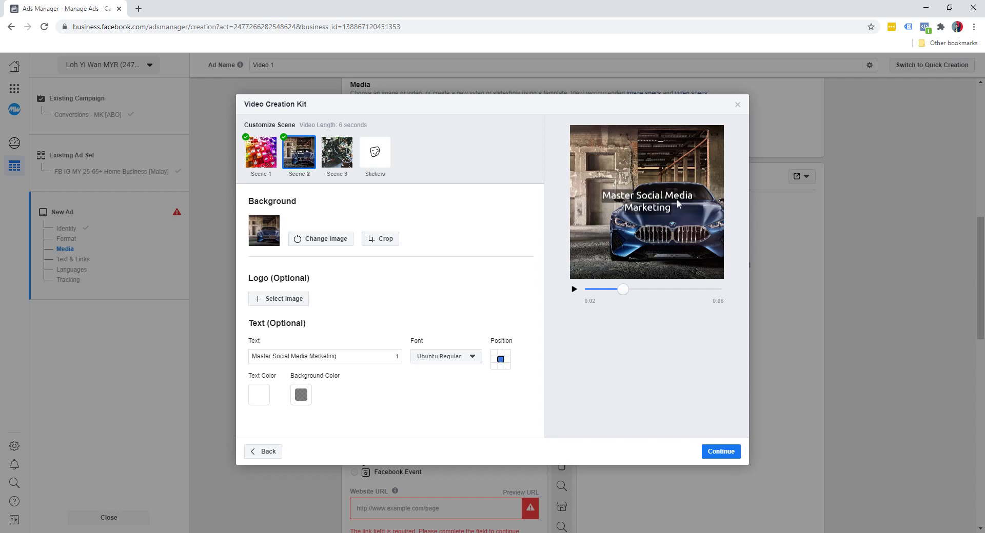
{"action": "left_click_drag", "start_coordinate": [623, 290], "coordinate": [575, 291]}
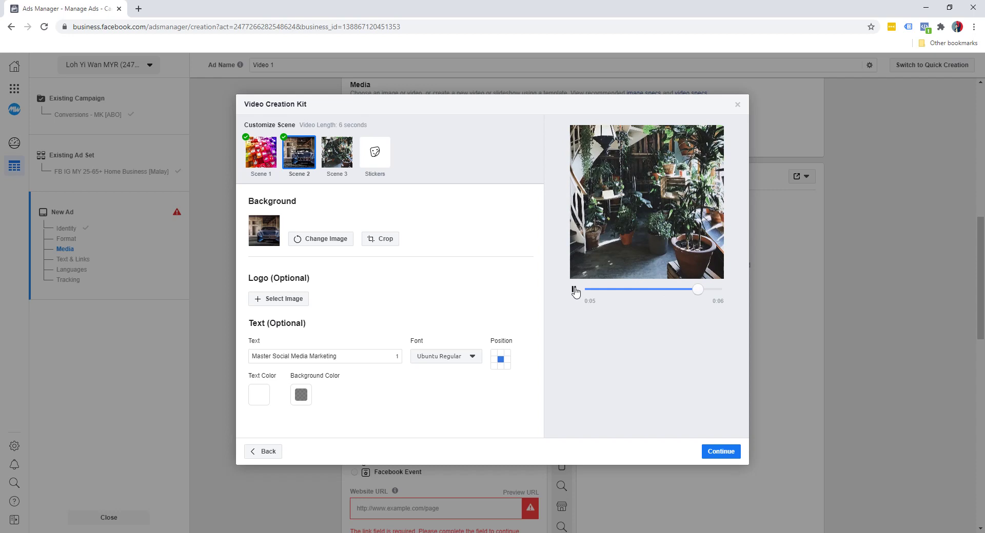
- Give Scene 3 the businessman-with-laptop background and the caption 'Click Here To Download Now'
{"action": "left_click", "coordinate": [574, 291]}
{"action": "left_click", "coordinate": [343, 157]}
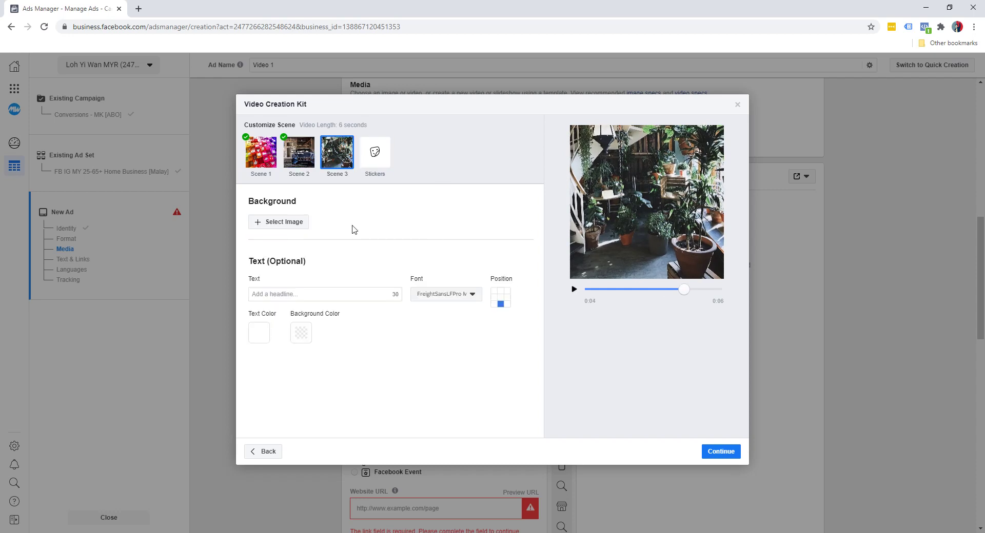
{"action": "left_click", "coordinate": [291, 222]}
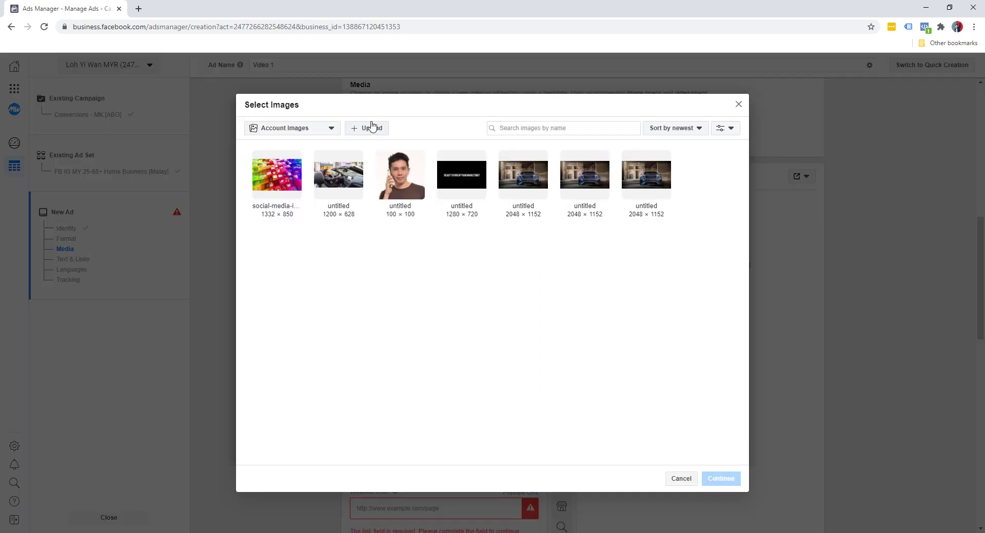
{"action": "left_click", "coordinate": [440, 154]}
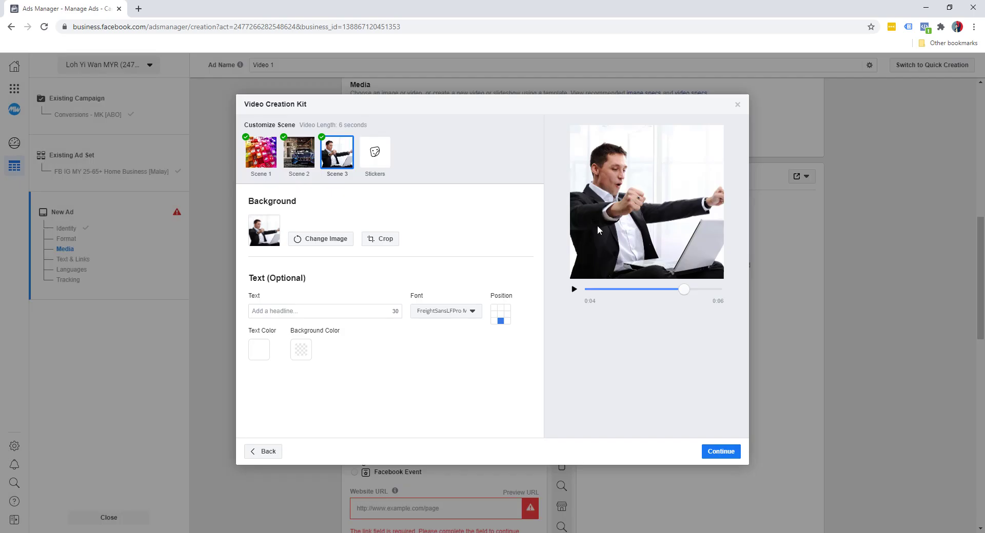
{"action": "left_click", "coordinate": [334, 313]}
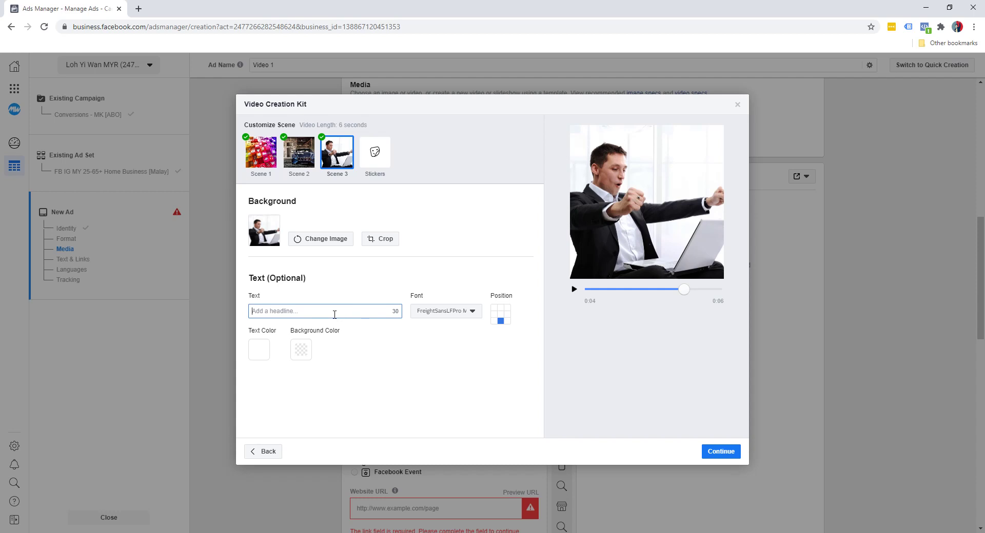
{"action": "type", "text": "Click Here To Download Now"}
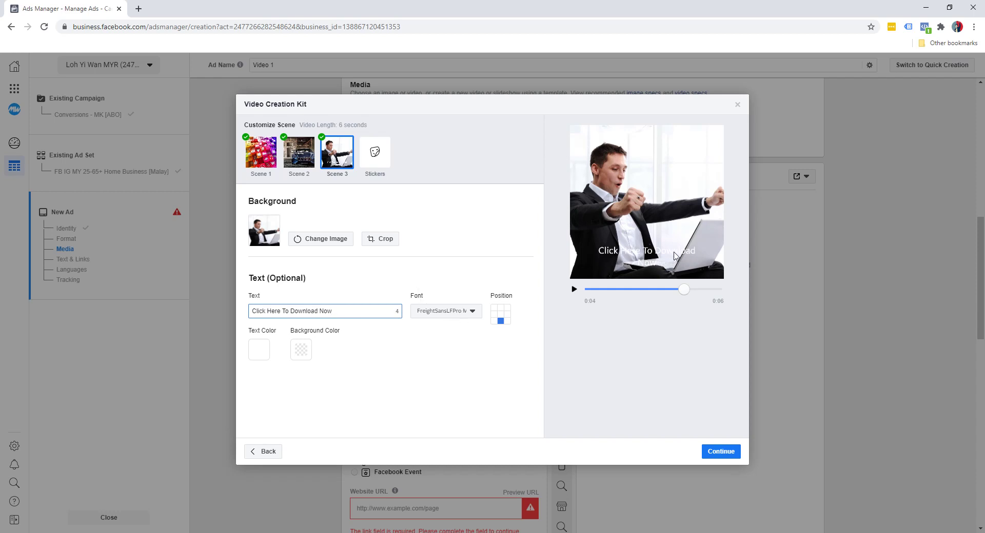
- Give the Scene 3 caption a dark background and light yellow text
{"action": "left_click", "coordinate": [300, 349]}
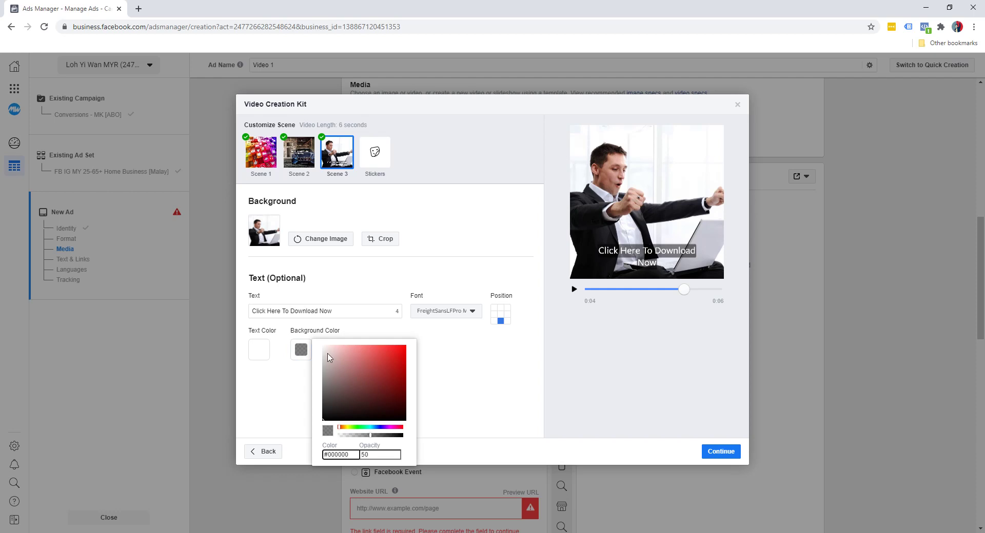
{"action": "left_click", "coordinate": [273, 378]}
{"action": "left_click", "coordinate": [257, 349]}
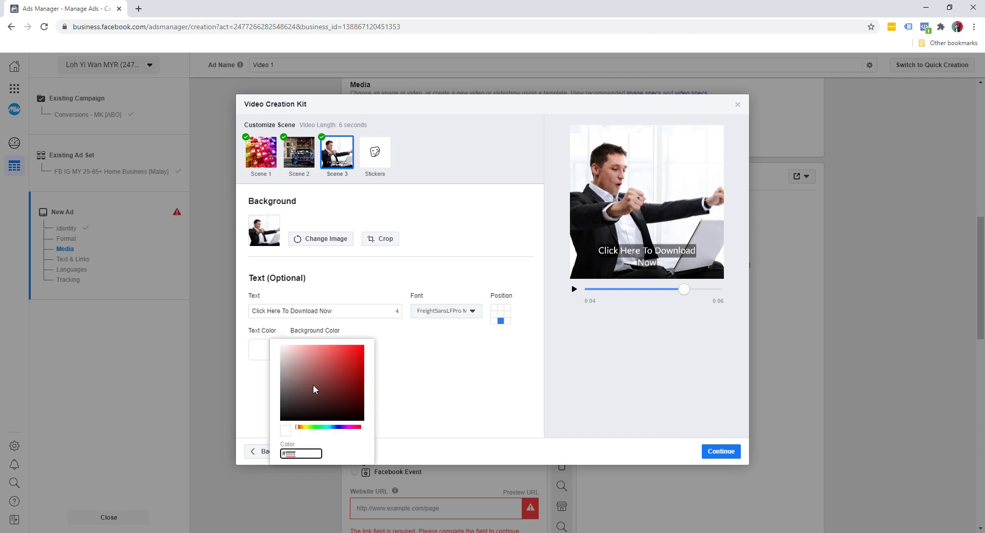
{"action": "left_click", "coordinate": [304, 430]}
{"action": "left_click", "coordinate": [309, 348]}
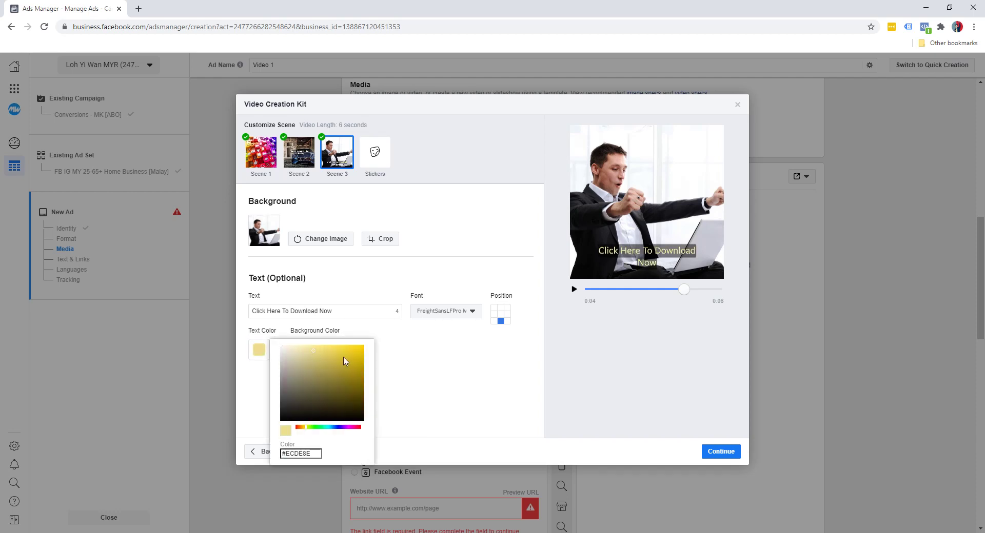
{"action": "left_click", "coordinate": [444, 359]}
- Centre the Scene 3 caption, set its font to Ubuntu Regular, and replay the preview from the start
{"action": "left_click", "coordinate": [500, 314]}
{"action": "left_click", "coordinate": [454, 318]}
{"action": "scroll", "coordinate": [440, 436], "scroll_direction": "down", "scroll_amount": 10}
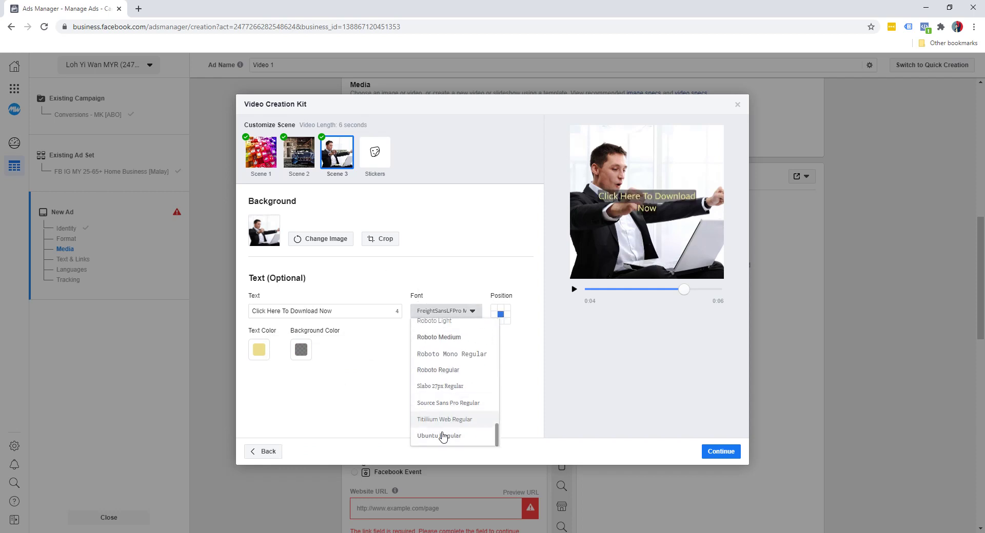
{"action": "left_click", "coordinate": [440, 436]}
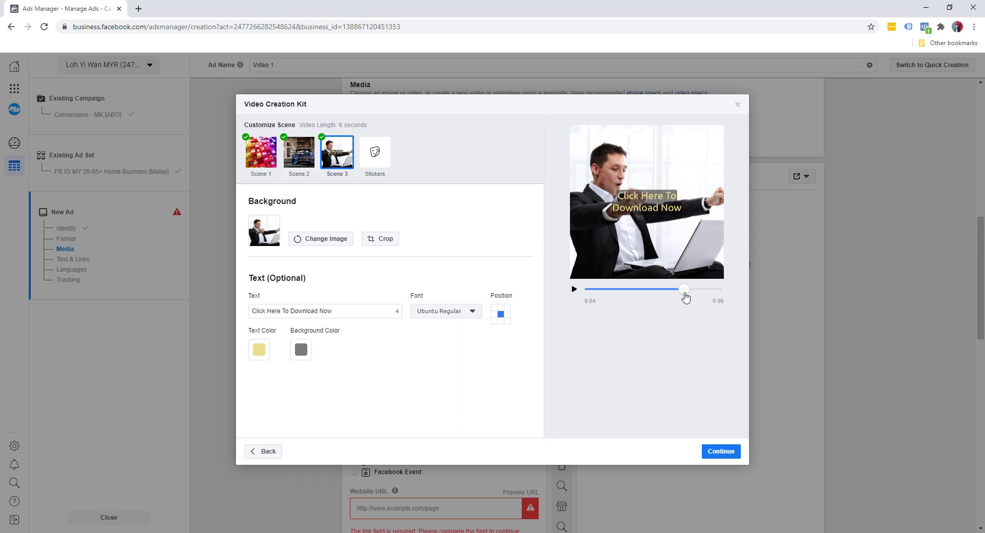
{"action": "left_click_drag", "start_coordinate": [686, 294], "coordinate": [580, 293]}
{"action": "left_click", "coordinate": [575, 290]}
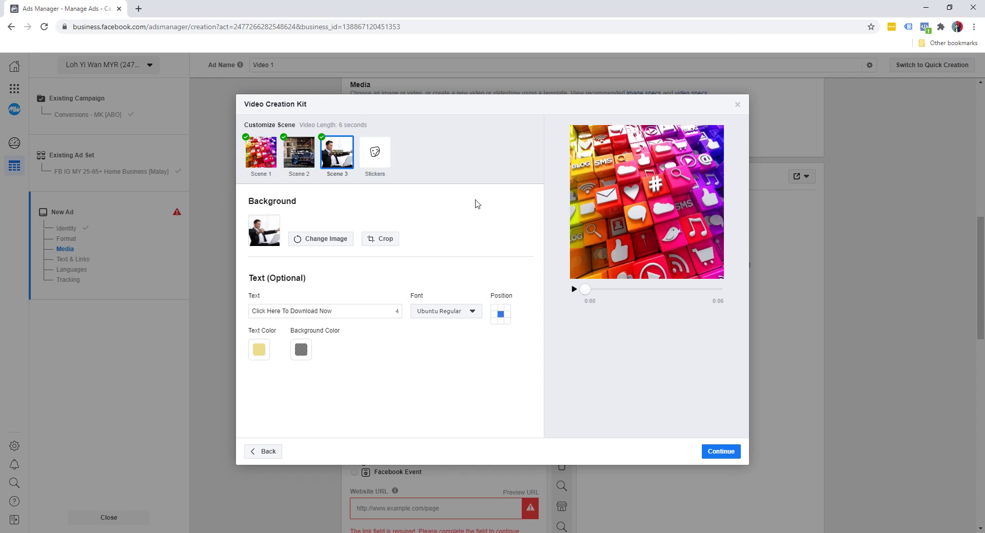
- Keep both the 1080×1080 square and 1080×1920 vertical versions and attach the video
{"action": "left_click", "coordinate": [720, 453]}
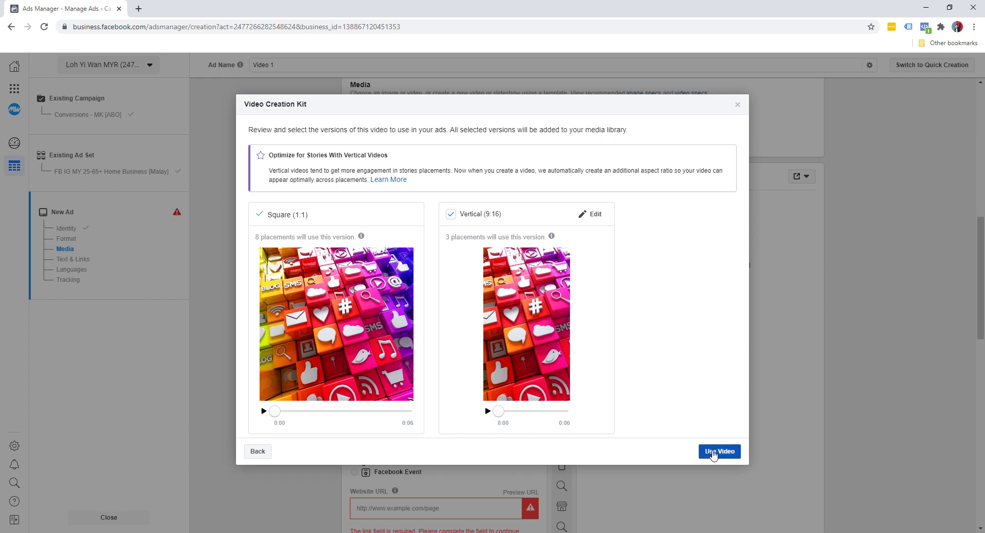
{"action": "left_click", "coordinate": [711, 451]}
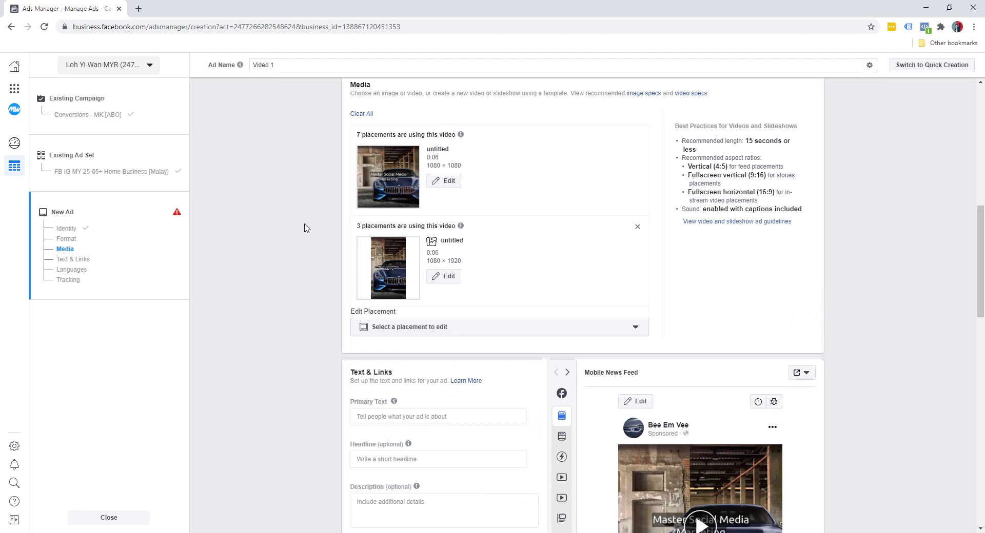
- Enter primary text promoting the free 'Ultimate FB Ads For Local Business' book and the headline 'FREE Book: FB Ads For Local Business'
{"action": "scroll", "coordinate": [313, 231], "scroll_direction": "down", "scroll_amount": 5}
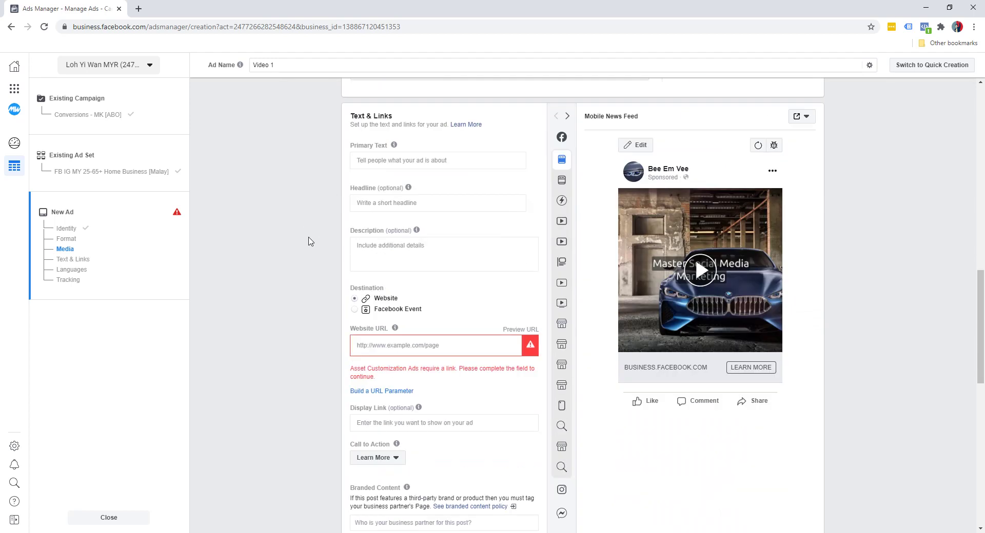
{"action": "scroll", "coordinate": [309, 241], "scroll_direction": "up", "scroll_amount": 1}
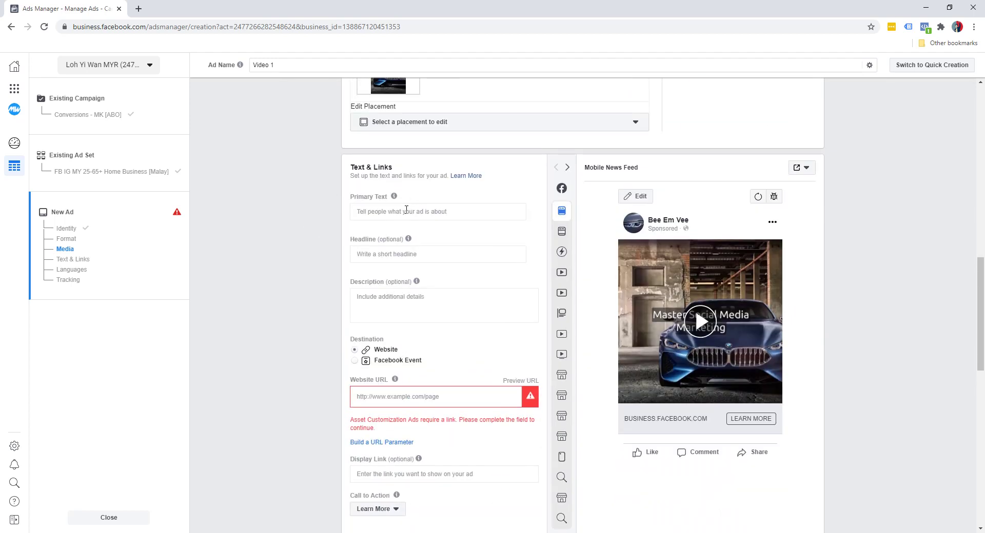
{"action": "left_click", "coordinate": [406, 211]}
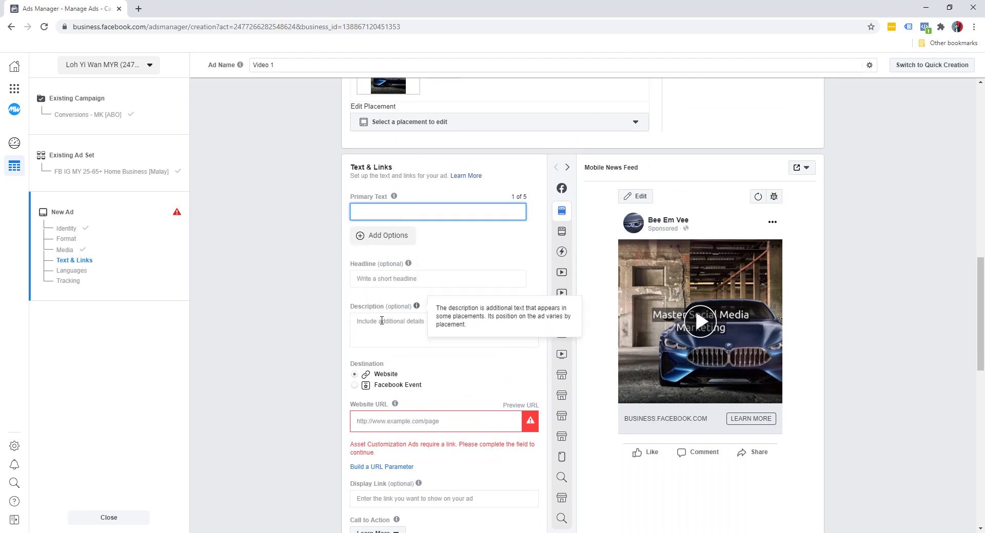
{"action": "left_click", "coordinate": [303, 338]}
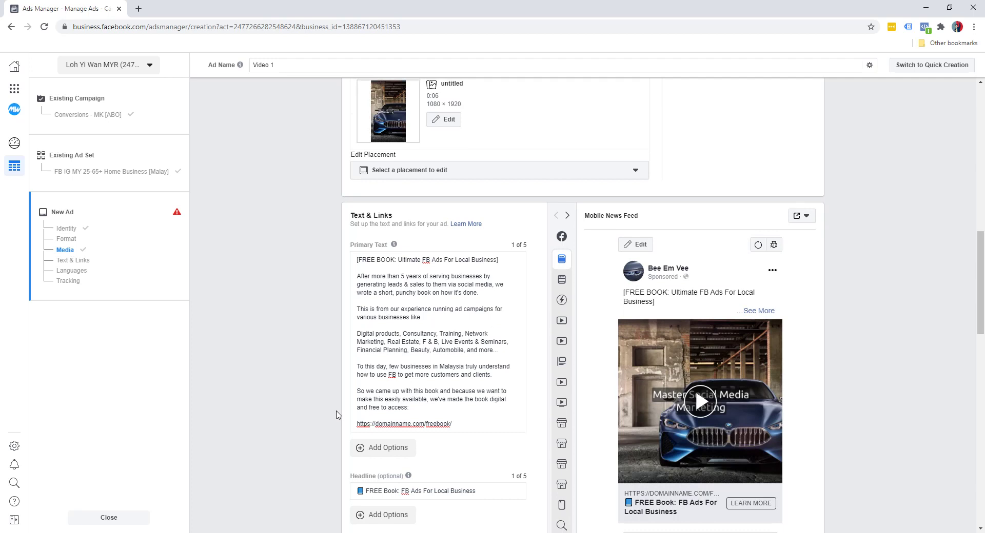
- Expand the full ad description about getting more leads and sales in the news feed preview
{"action": "scroll", "coordinate": [336, 414], "scroll_direction": "down", "scroll_amount": 1}
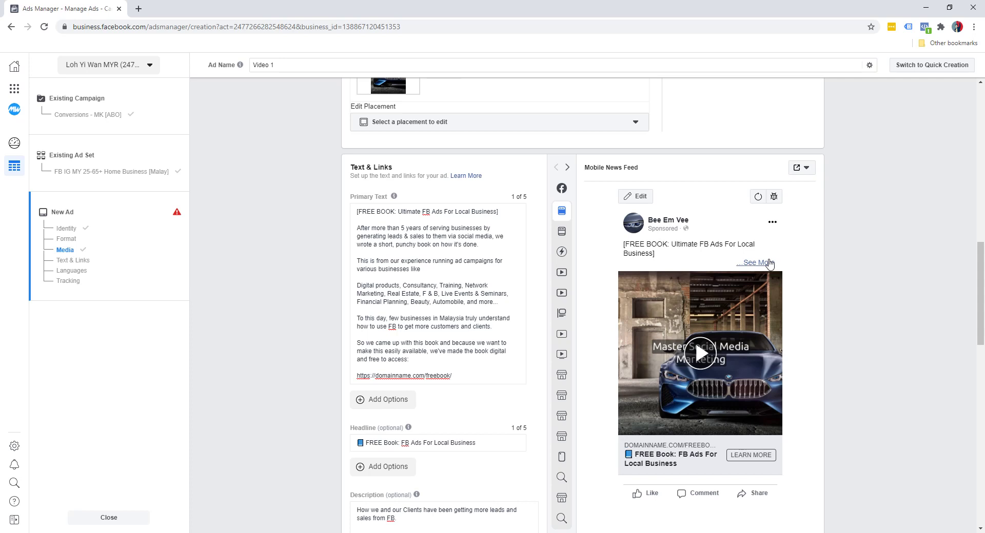
{"action": "left_click", "coordinate": [766, 265]}
{"action": "scroll", "coordinate": [770, 279], "scroll_direction": "down", "scroll_amount": 5}
- Play the Video 1 preview video, then scroll down to the Tracking section
{"action": "scroll", "coordinate": [770, 288], "scroll_direction": "down", "scroll_amount": 1}
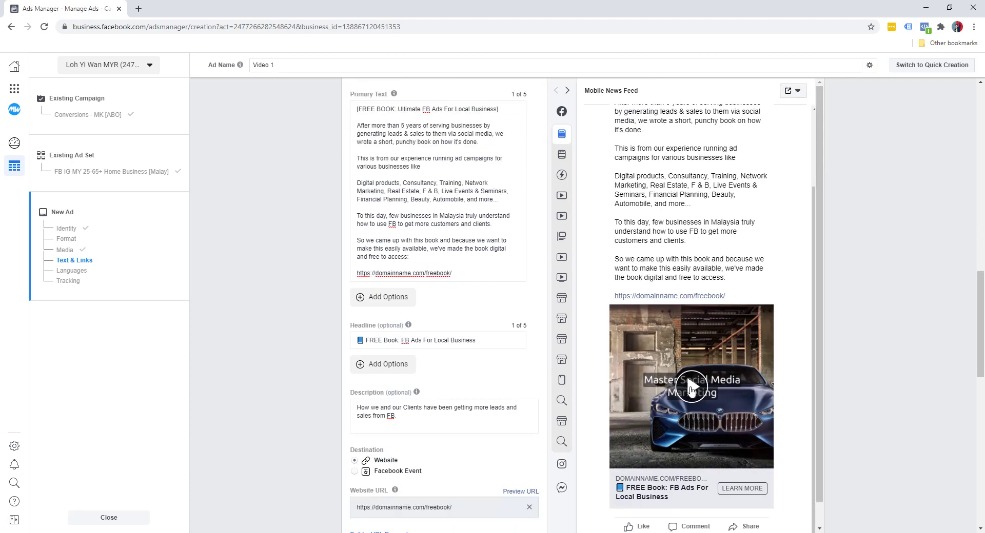
{"action": "left_click", "coordinate": [693, 387]}
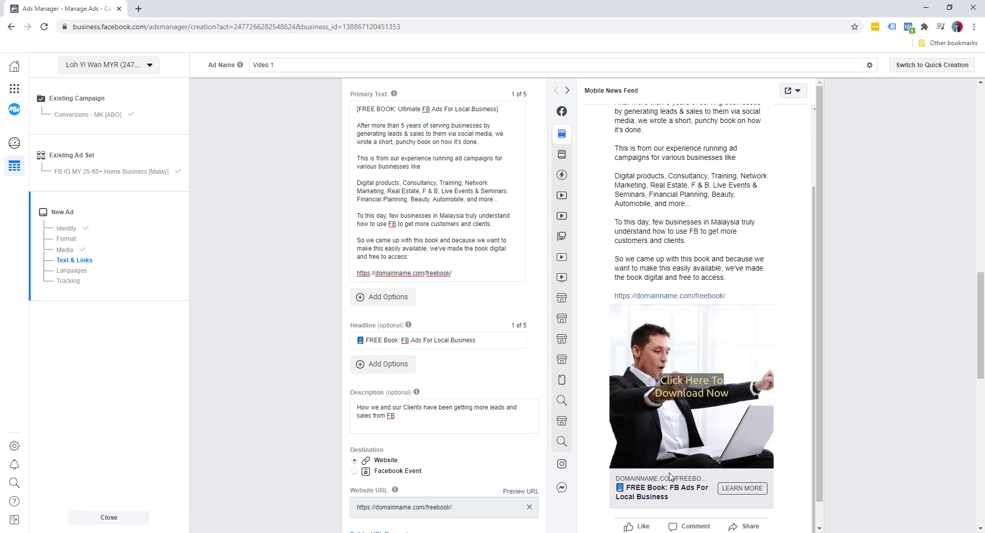
{"action": "mouse_move", "coordinate": [675, 460]}
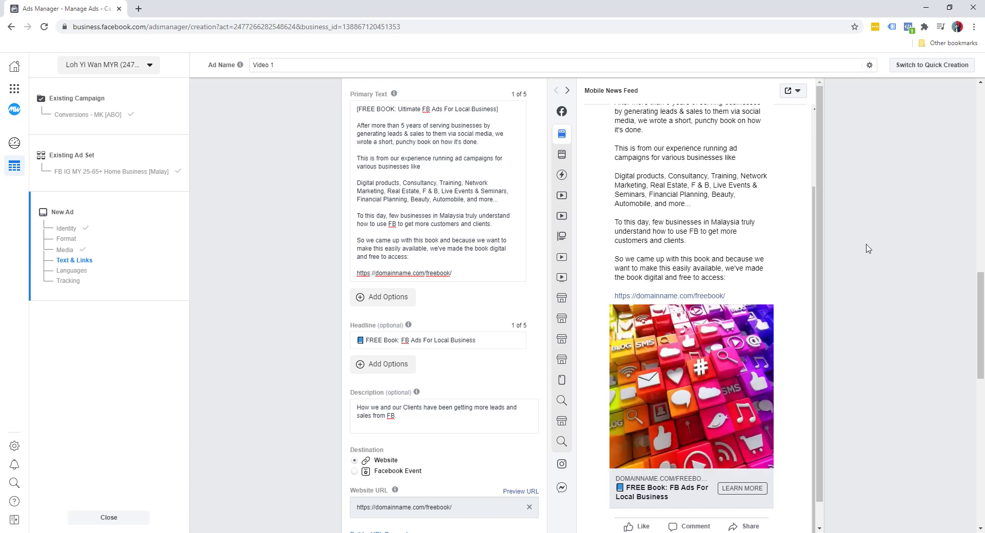
{"action": "scroll", "coordinate": [829, 269], "scroll_direction": "down", "scroll_amount": 1}
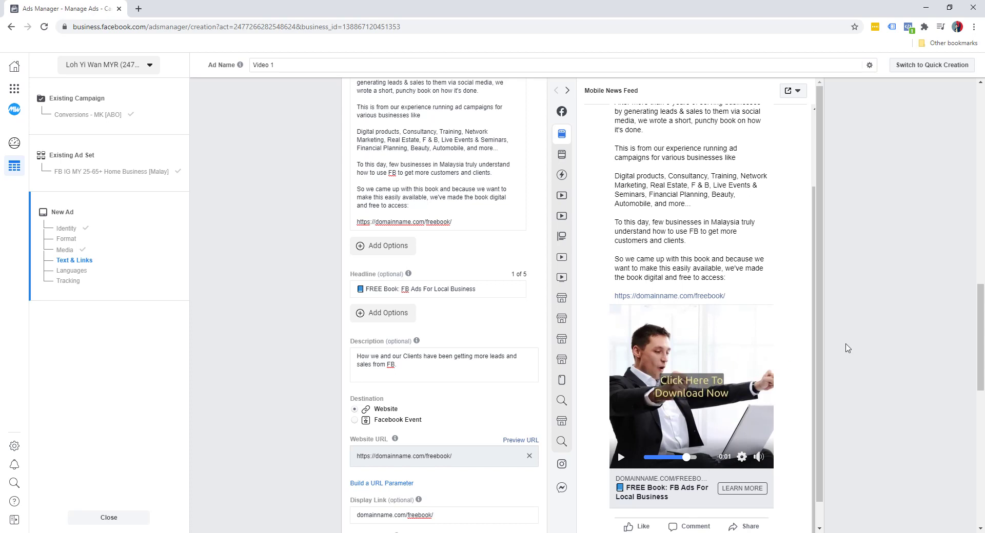
{"action": "scroll", "coordinate": [848, 348], "scroll_direction": "down", "scroll_amount": 2}
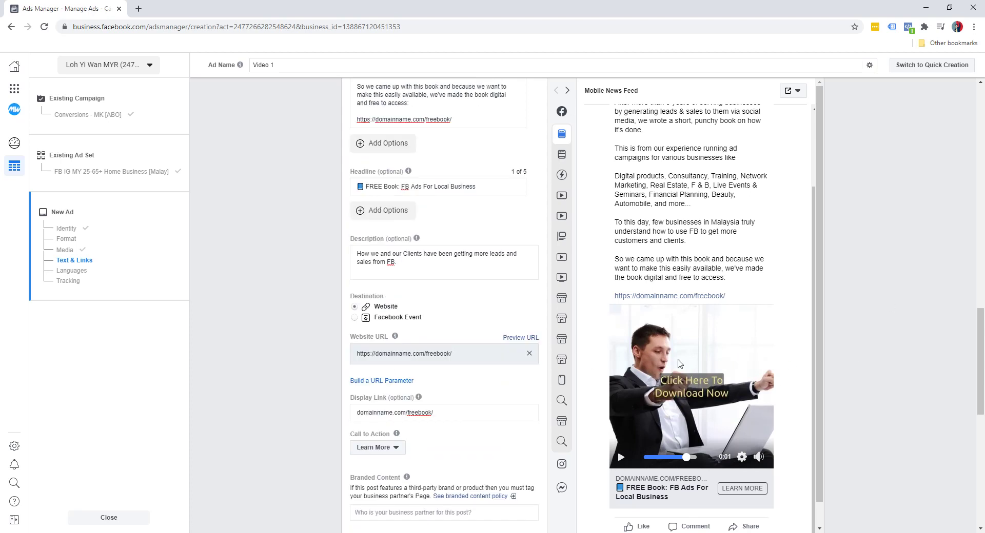
{"action": "scroll", "coordinate": [877, 372], "scroll_direction": "down", "scroll_amount": 12}
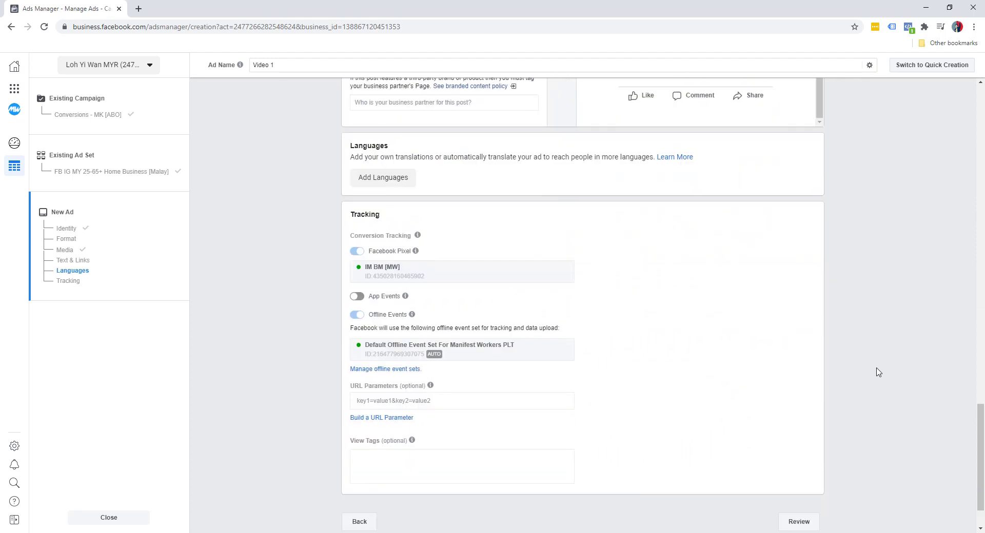
- Review the Video 1 ad and save it as a draft under the Home Business ad set
{"action": "left_click", "coordinate": [804, 463]}
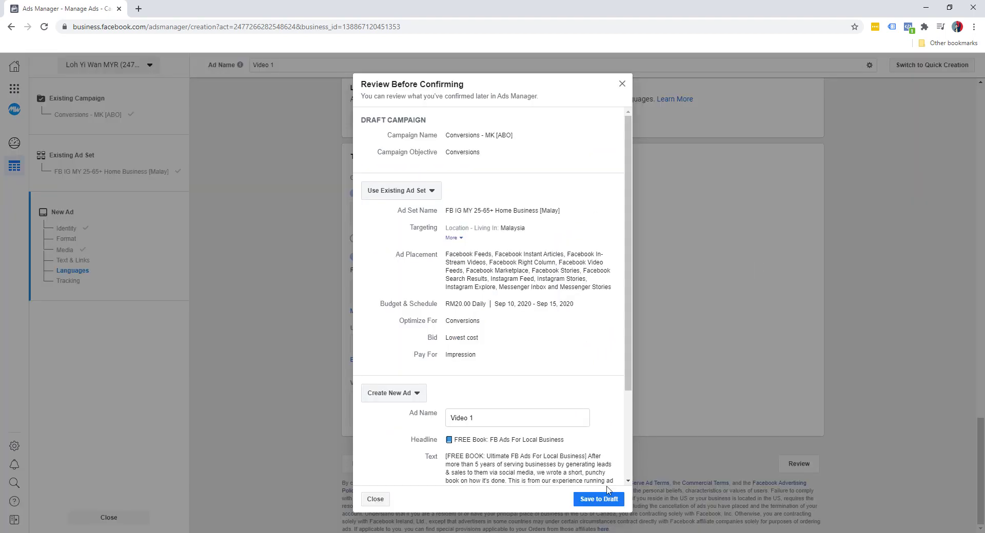
{"action": "scroll", "coordinate": [590, 451], "scroll_direction": "down", "scroll_amount": 3}
{"action": "left_click", "coordinate": [599, 500]}
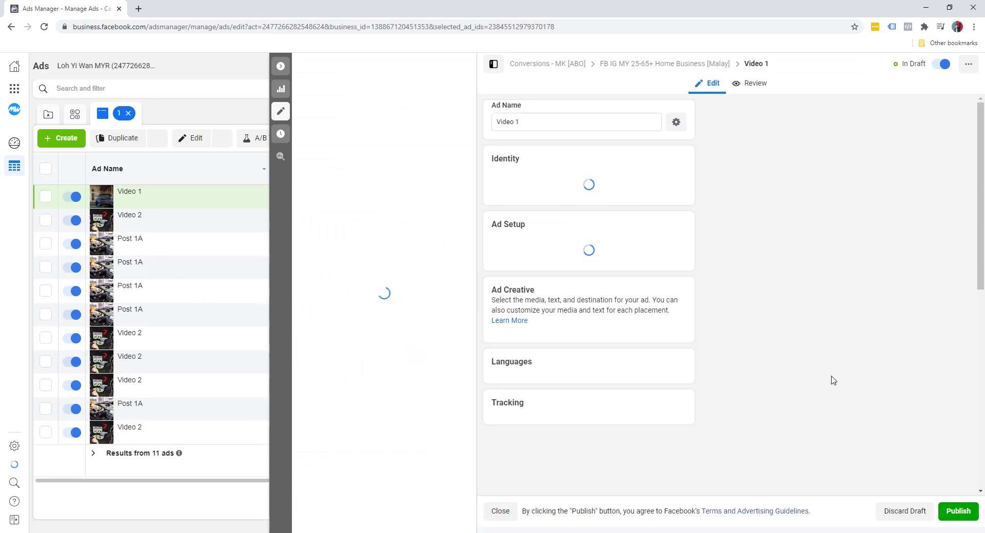
- Publish the Video 1 ad, sending it to In Review status
{"action": "left_click", "coordinate": [957, 511]}
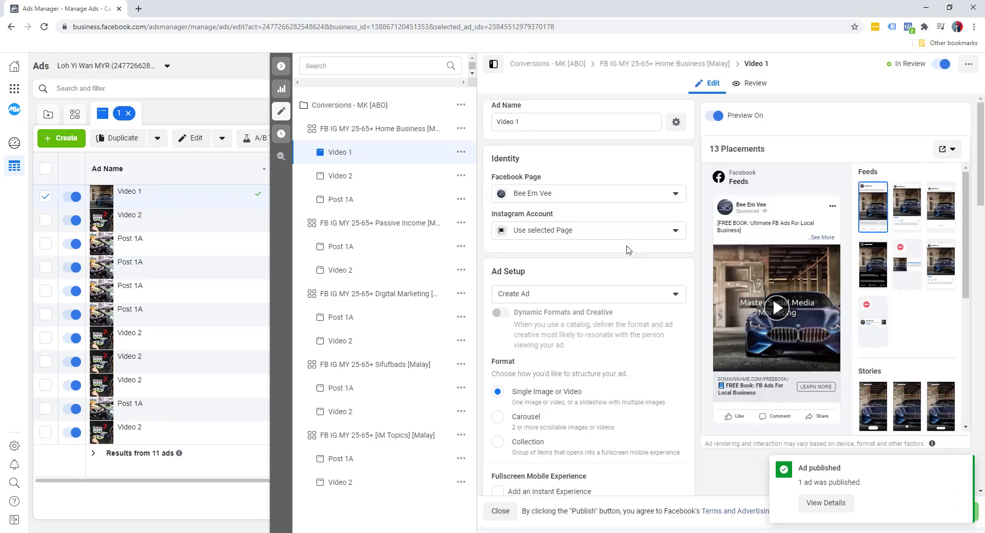
- Collapse the editor pane to show the Ads table listing Video 1 In Review at RM20.00 daily
{"action": "left_click", "coordinate": [281, 66]}
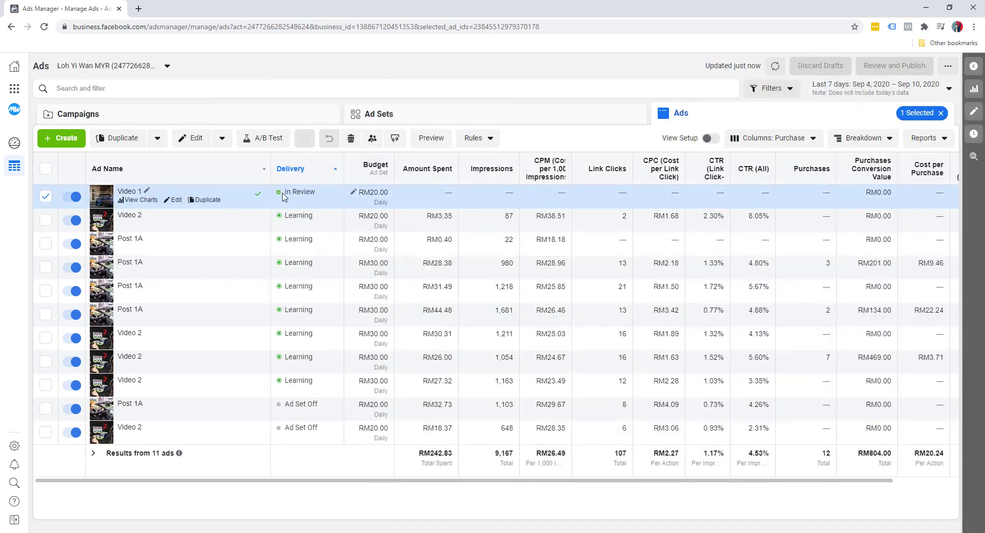
{"action": "mouse_move", "coordinate": [303, 317]}
{"action": "mouse_move", "coordinate": [304, 225]}
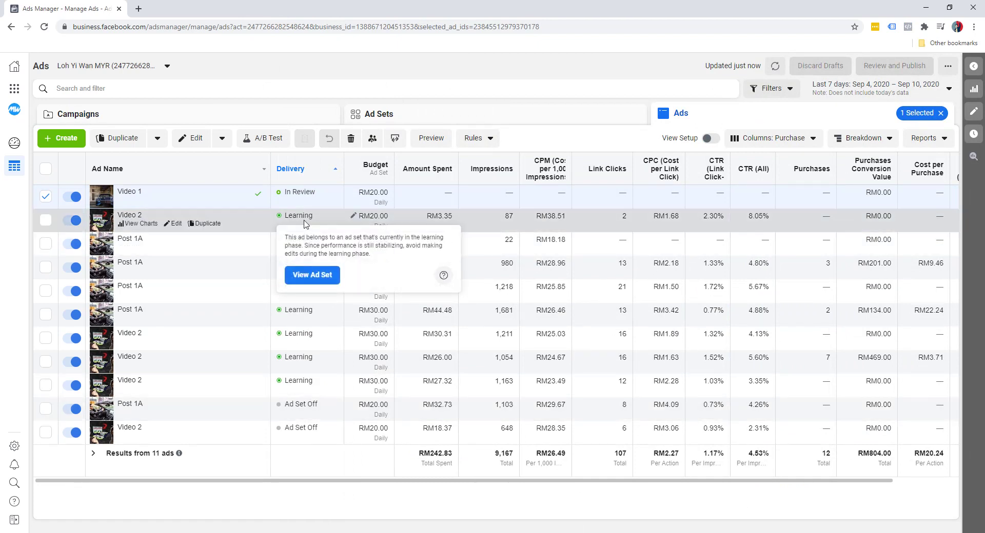